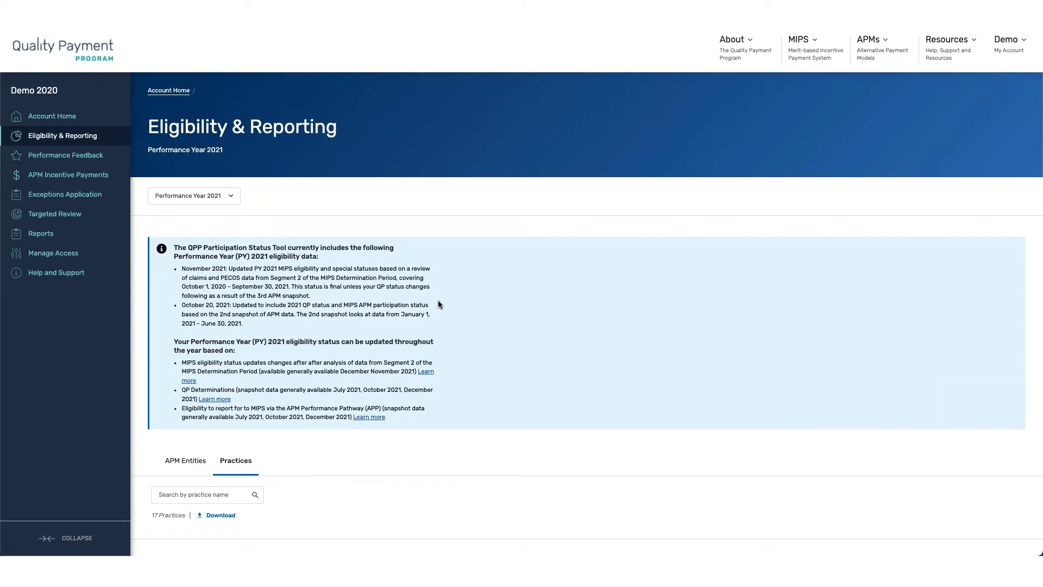
Step: Scroll the group Reporting Overview down to the Preliminary Performance Category Scores cards
{"action": "scroll", "coordinate": [439, 304], "scroll_direction": "down", "scroll_amount": 1}
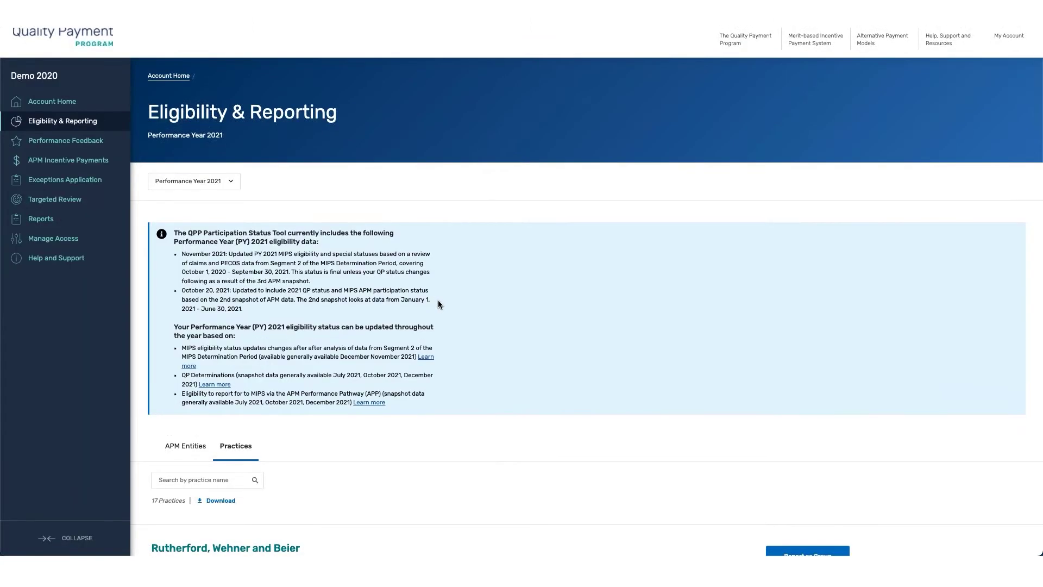
{"action": "scroll", "coordinate": [438, 302], "scroll_direction": "down", "scroll_amount": 3}
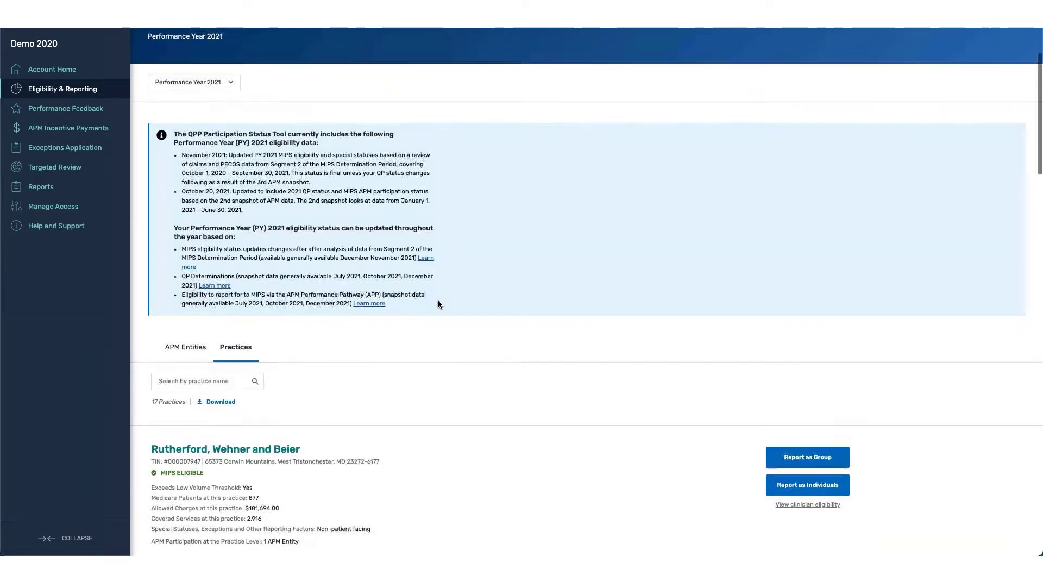
{"action": "scroll", "coordinate": [439, 303], "scroll_direction": "down", "scroll_amount": 3}
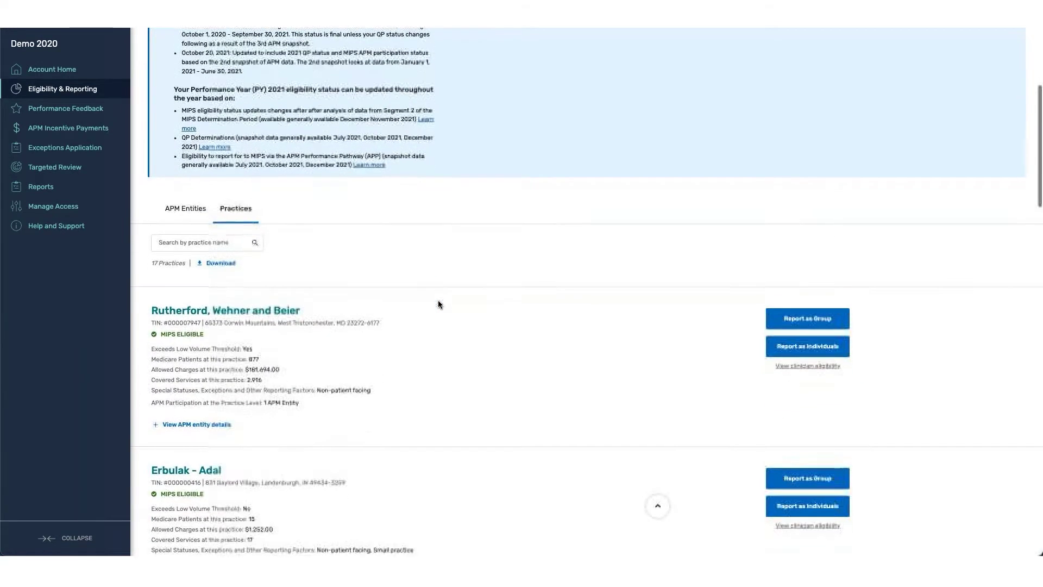
{"action": "scroll", "coordinate": [439, 304], "scroll_direction": "down", "scroll_amount": 2}
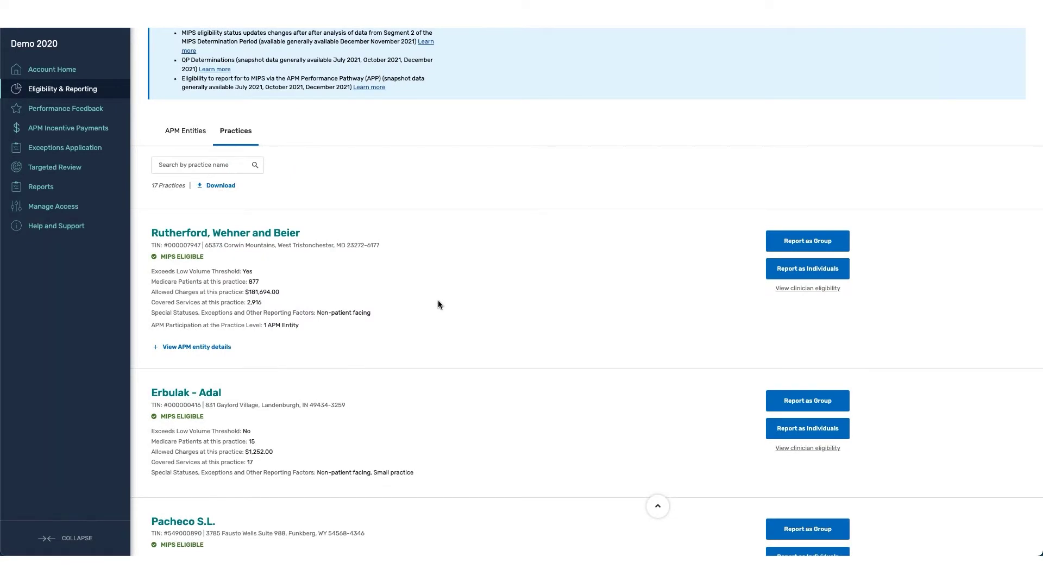
{"action": "scroll", "coordinate": [439, 305], "scroll_direction": "down", "scroll_amount": 1}
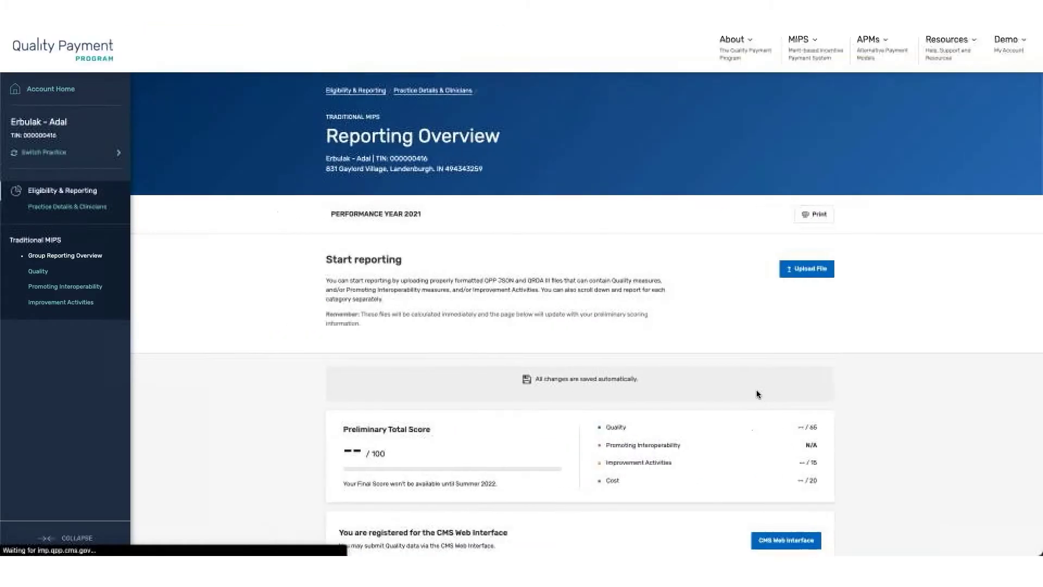
{"action": "scroll", "coordinate": [761, 425], "scroll_direction": "down", "scroll_amount": 5}
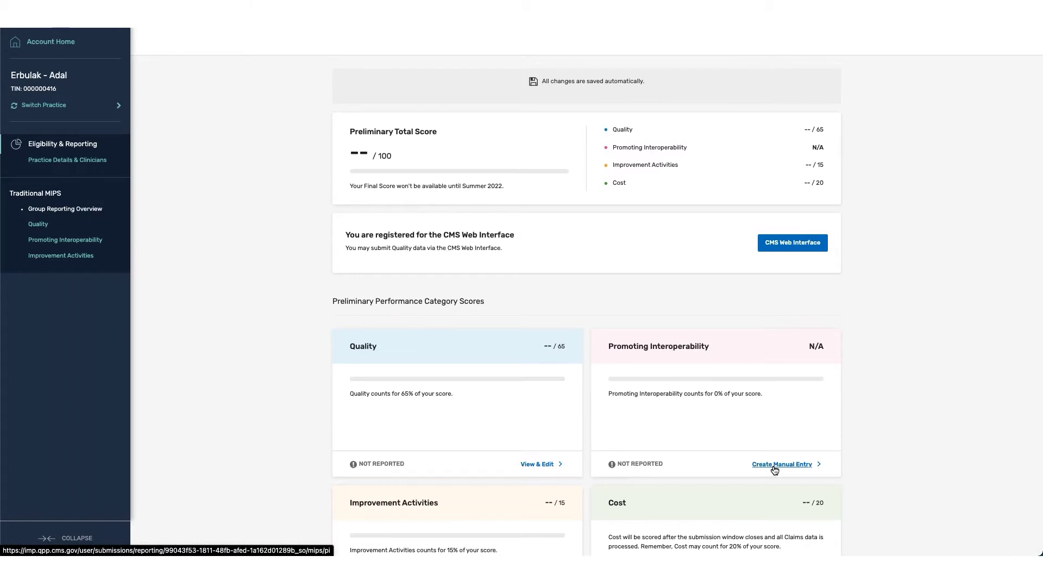
Step: Create a Promoting Interoperability manual entry, agreeing to restore its weight from 0% to 25%
{"action": "left_click", "coordinate": [774, 466]}
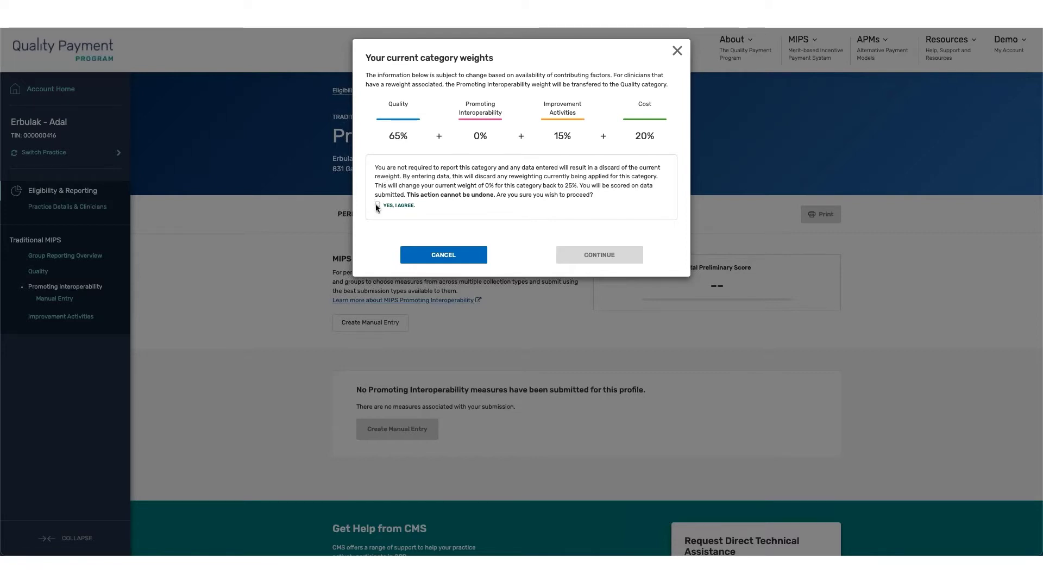
{"action": "left_click", "coordinate": [378, 205]}
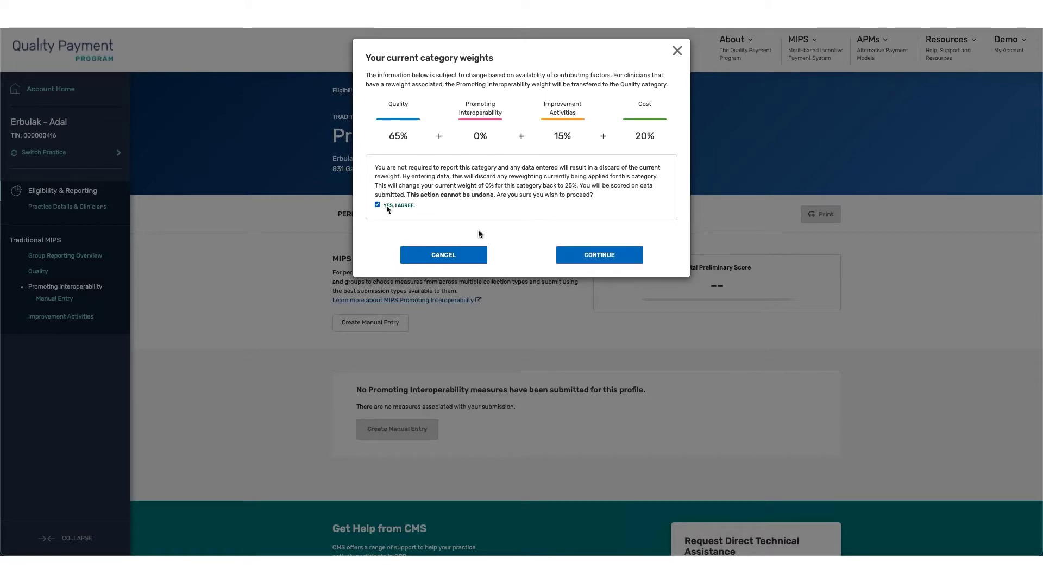
{"action": "left_click", "coordinate": [577, 255]}
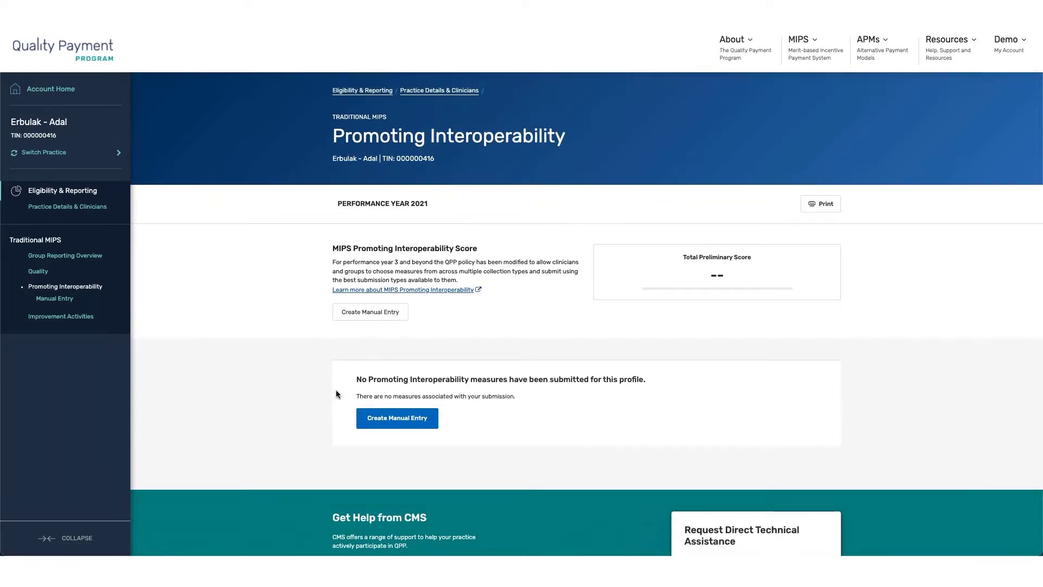
Step: Begin a new 2021 Promoting Interoperability manual entry to reach the performance period form
{"action": "left_click", "coordinate": [391, 421]}
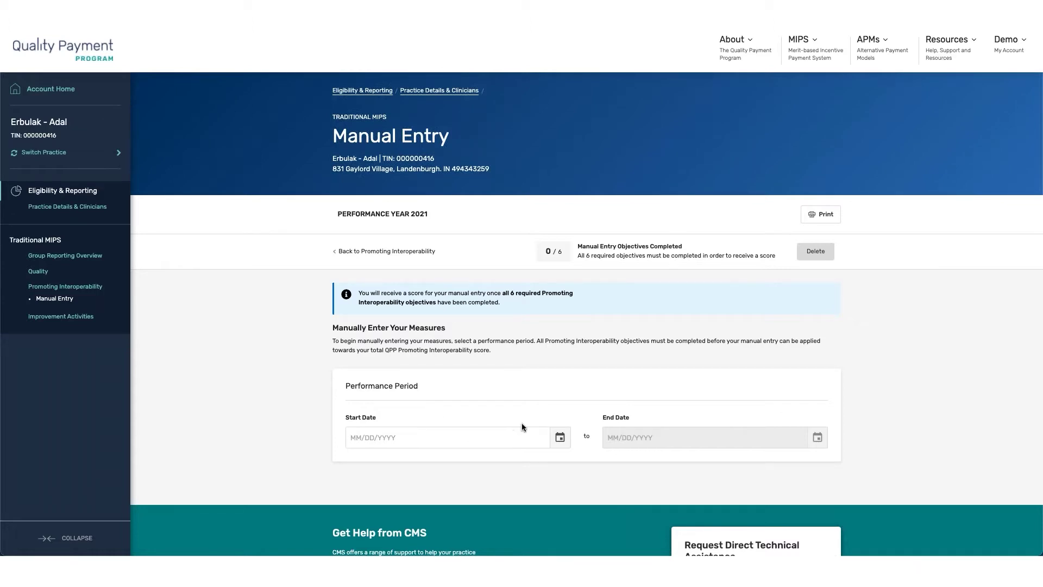
Step: Set the performance period start date to January 1, 2021 and an initial end date of March 2, 2021
{"action": "left_click", "coordinate": [559, 437]}
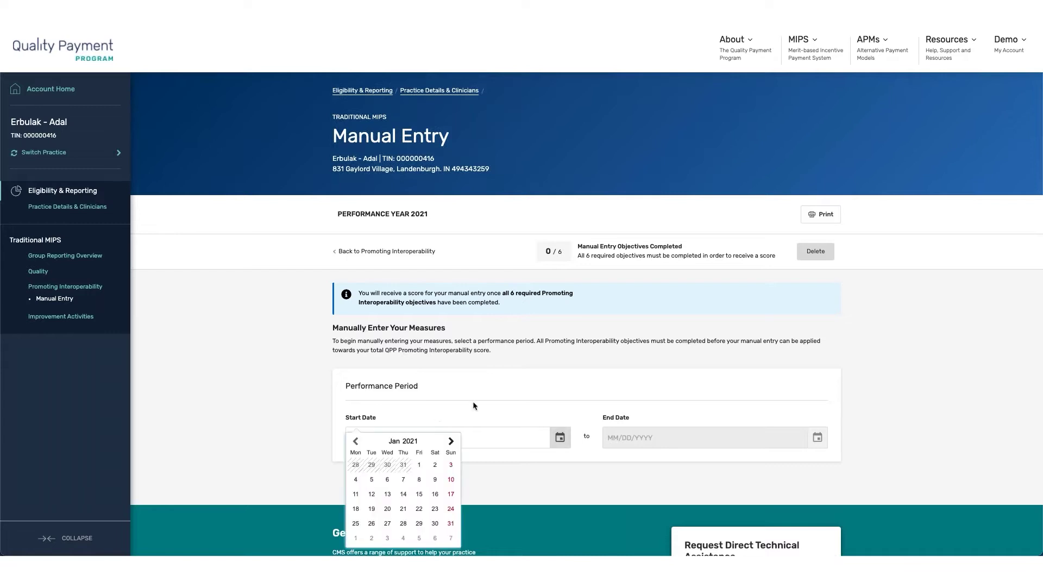
{"action": "left_click", "coordinate": [419, 464]}
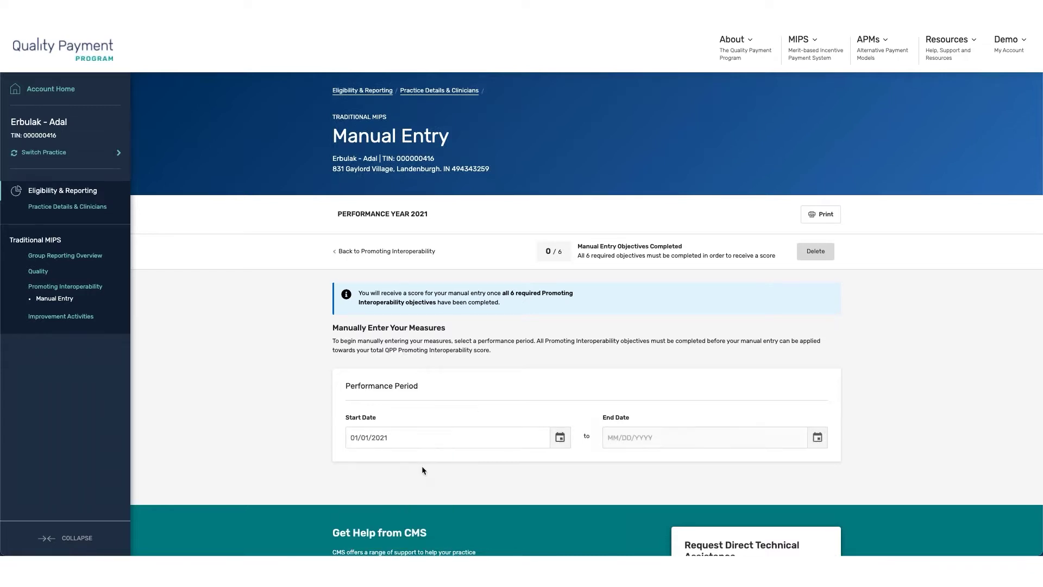
{"action": "left_click", "coordinate": [817, 443]}
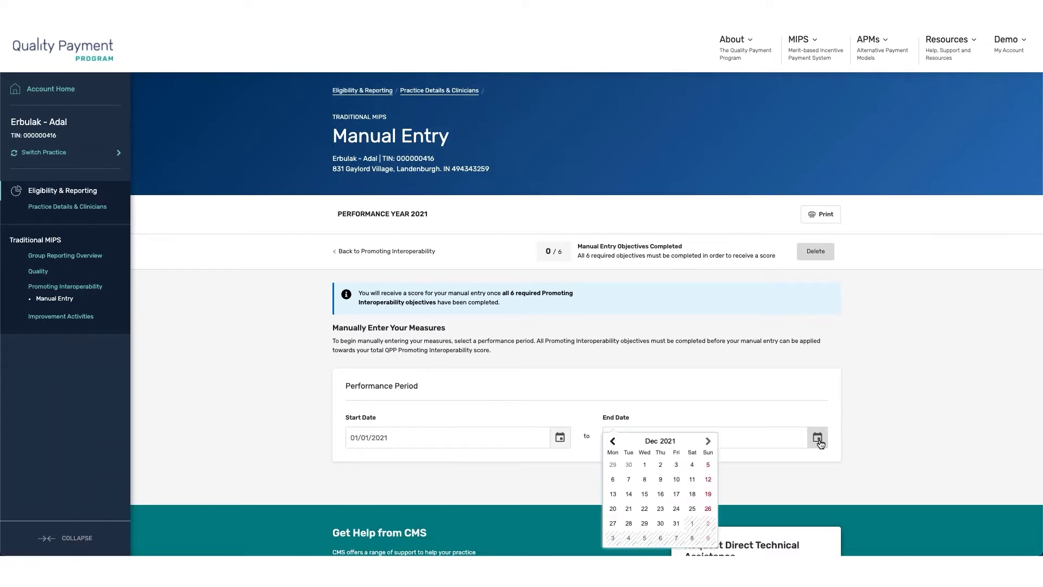
{"action": "left_click", "coordinate": [612, 442]}
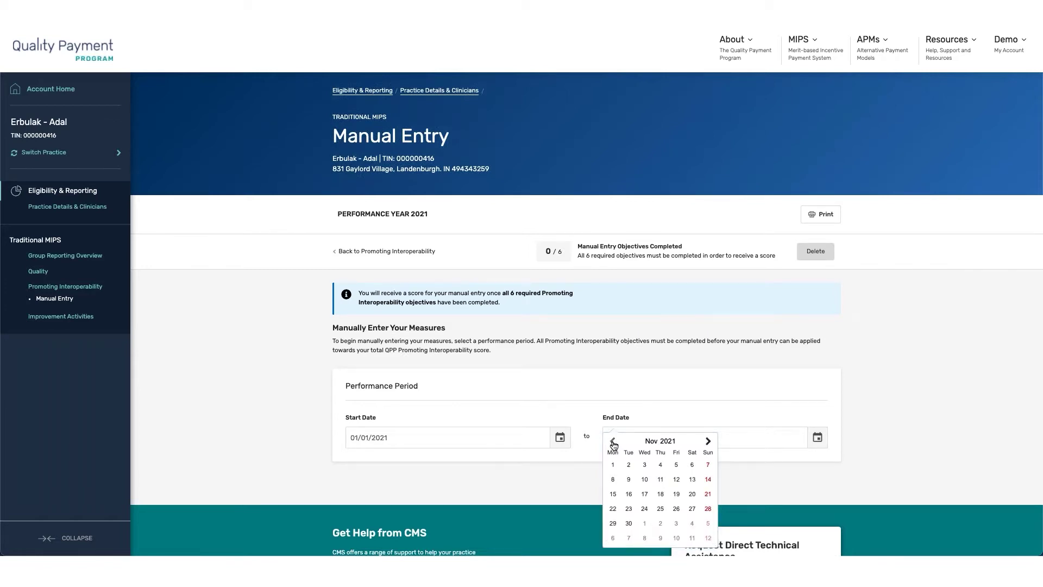
{"action": "left_click", "coordinate": [613, 442]}
{"action": "left_click", "coordinate": [613, 442]}
{"action": "left_click", "coordinate": [613, 441]}
{"action": "left_click", "coordinate": [613, 441]}
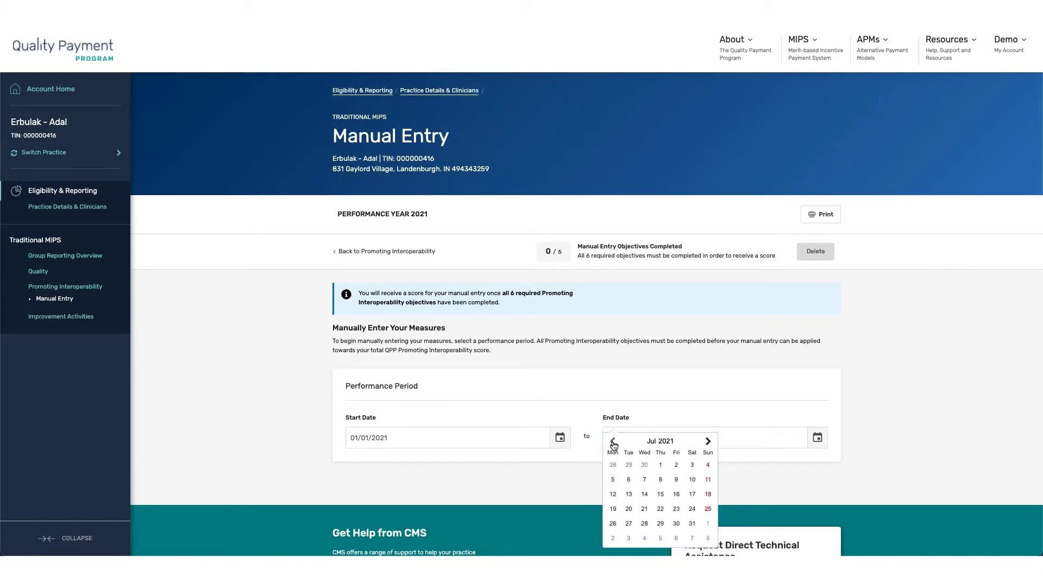
{"action": "left_click", "coordinate": [613, 442]}
{"action": "left_click", "coordinate": [613, 442]}
{"action": "left_click", "coordinate": [612, 442]}
{"action": "left_click", "coordinate": [613, 441]}
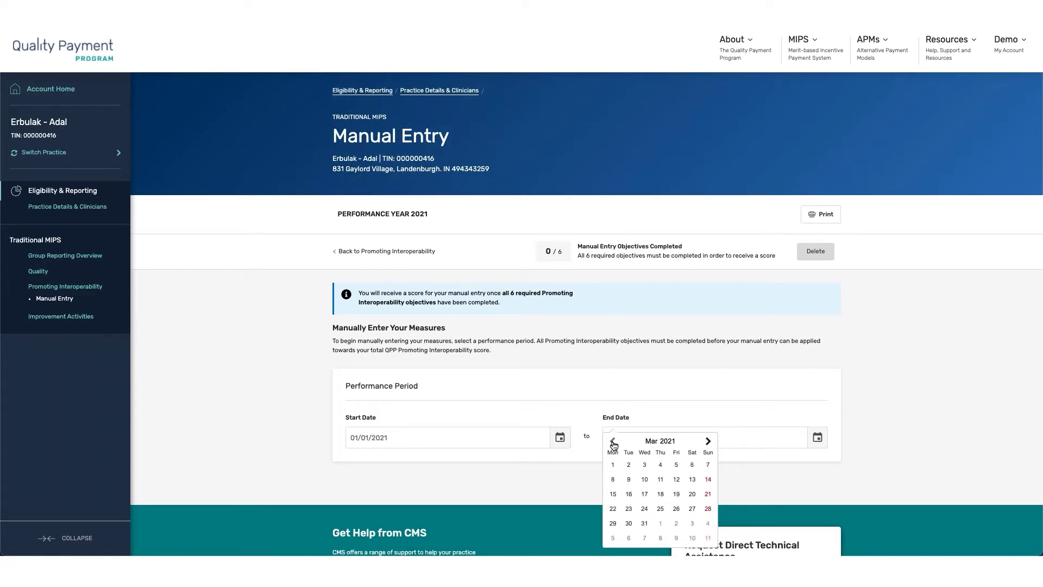
{"action": "left_click", "coordinate": [629, 465]}
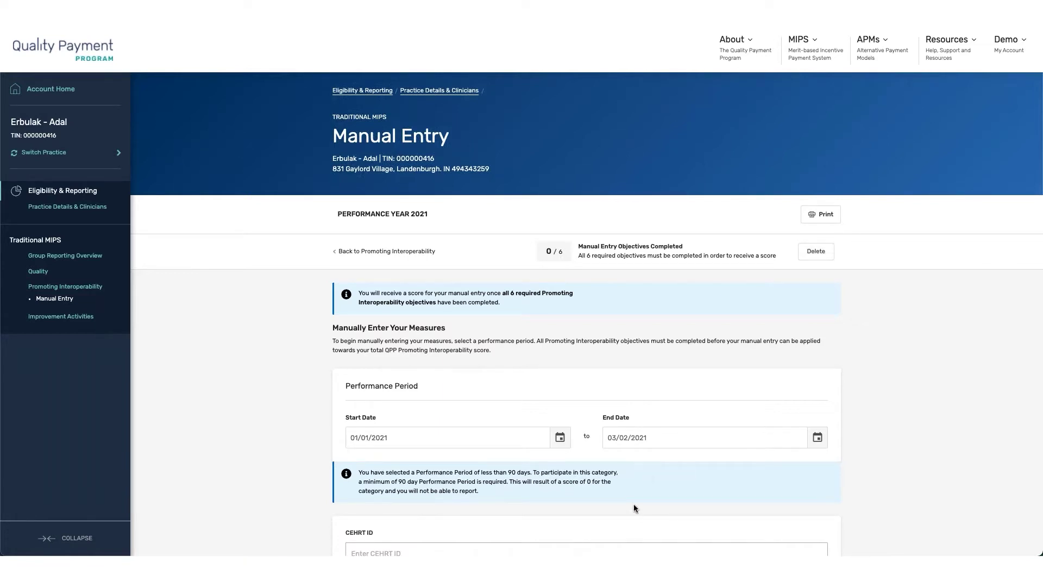
{"action": "scroll", "coordinate": [633, 508], "scroll_direction": "down", "scroll_amount": 1}
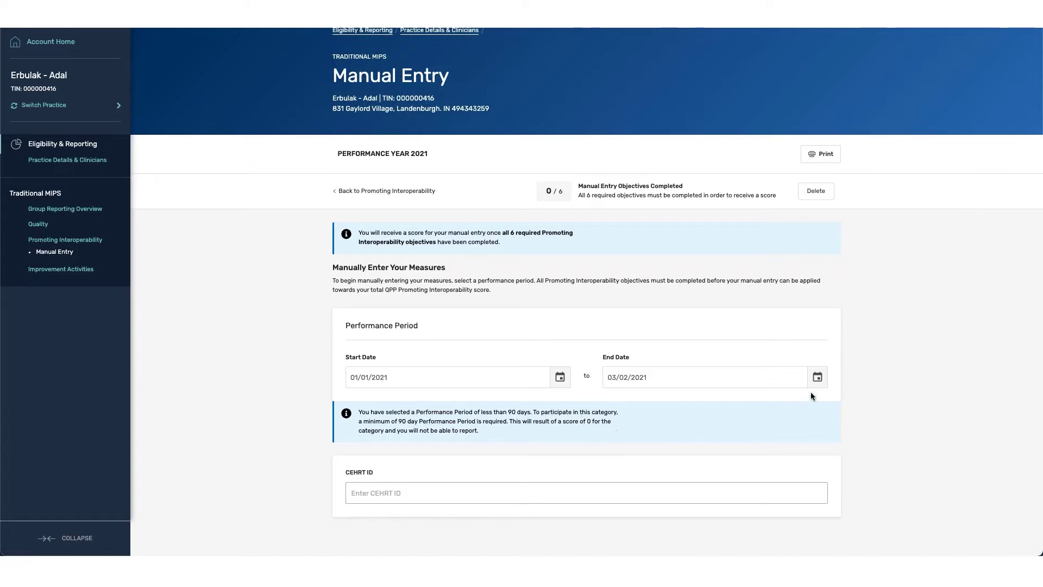
Step: Change the performance period end date to June 5, 2021
{"action": "left_click", "coordinate": [819, 378]}
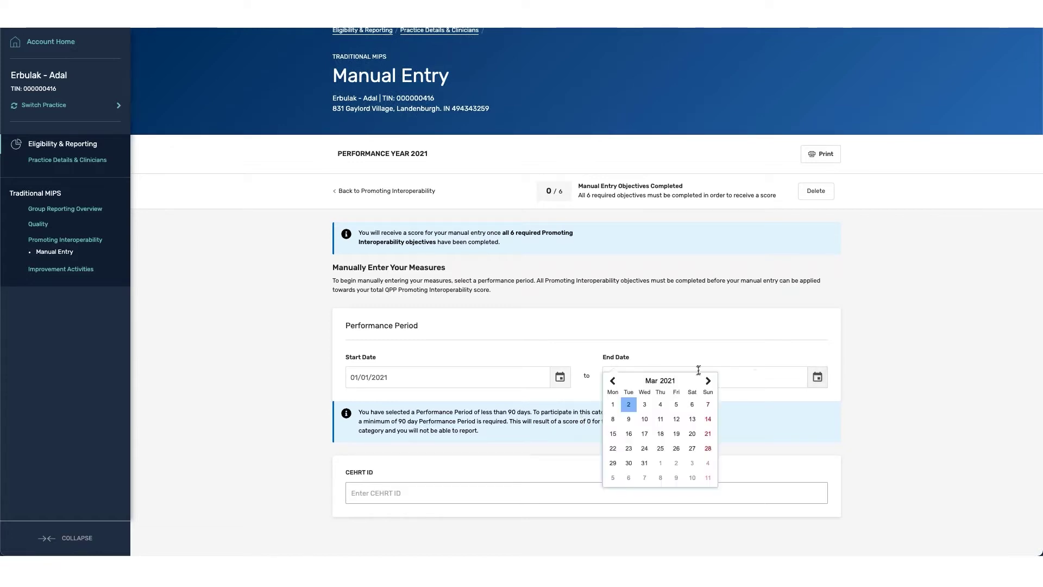
{"action": "left_click", "coordinate": [709, 382]}
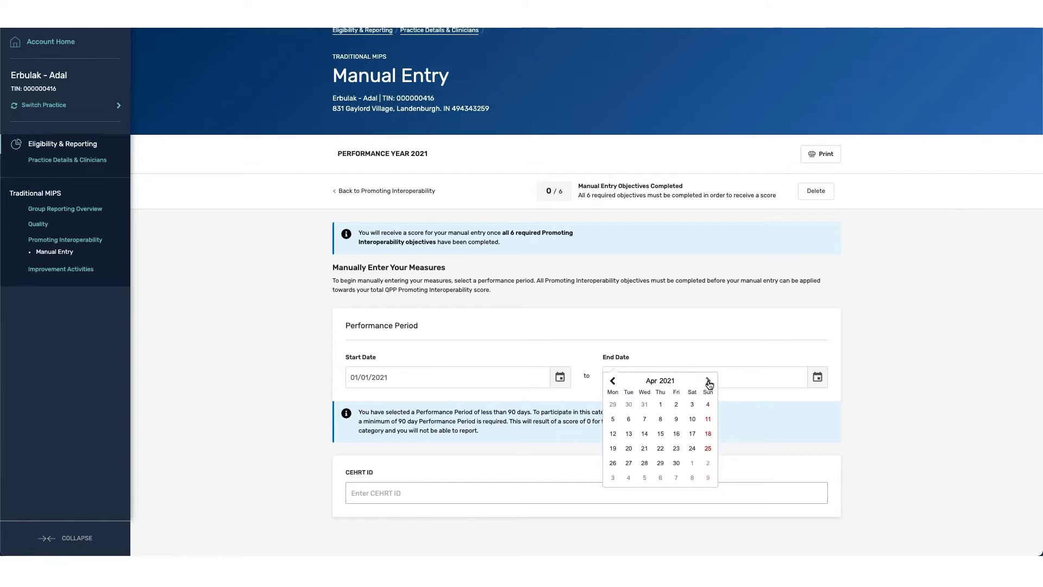
{"action": "left_click", "coordinate": [709, 381]}
{"action": "left_click", "coordinate": [708, 382]}
{"action": "left_click", "coordinate": [692, 405]}
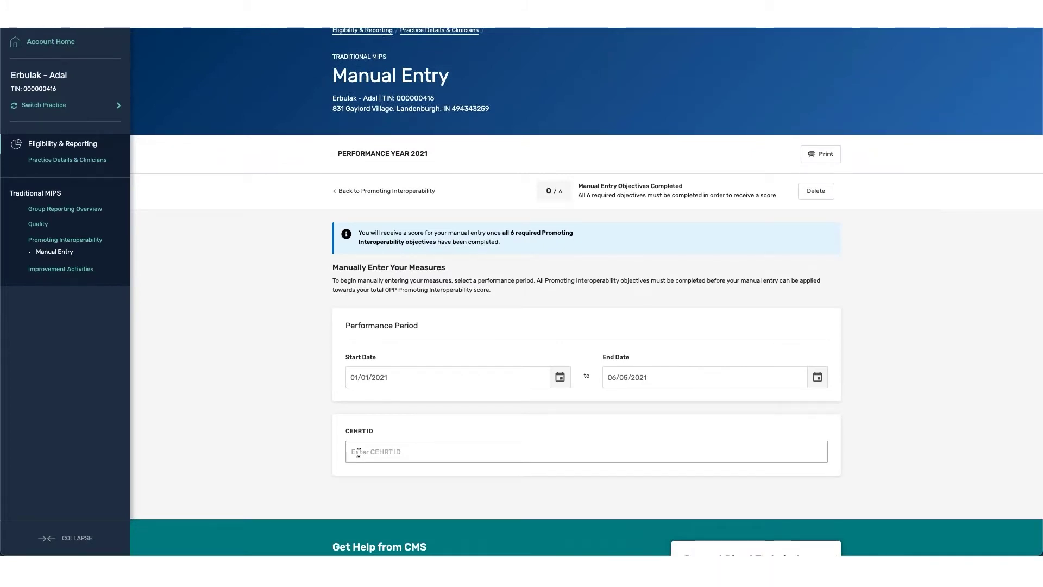
Step: Paste the CEHRT certification ID, review the attestations, and return to the reporting overview
{"action": "key", "text": "Tab"}
{"action": "key", "text": "Tab"}
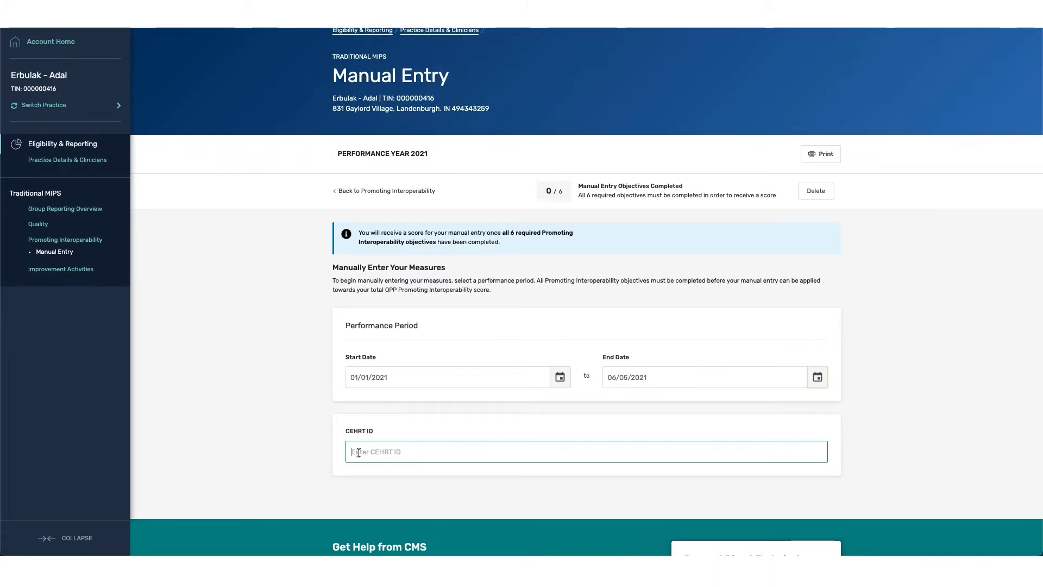
{"action": "type", "text": "0015EDV1U3FMP2Q"}
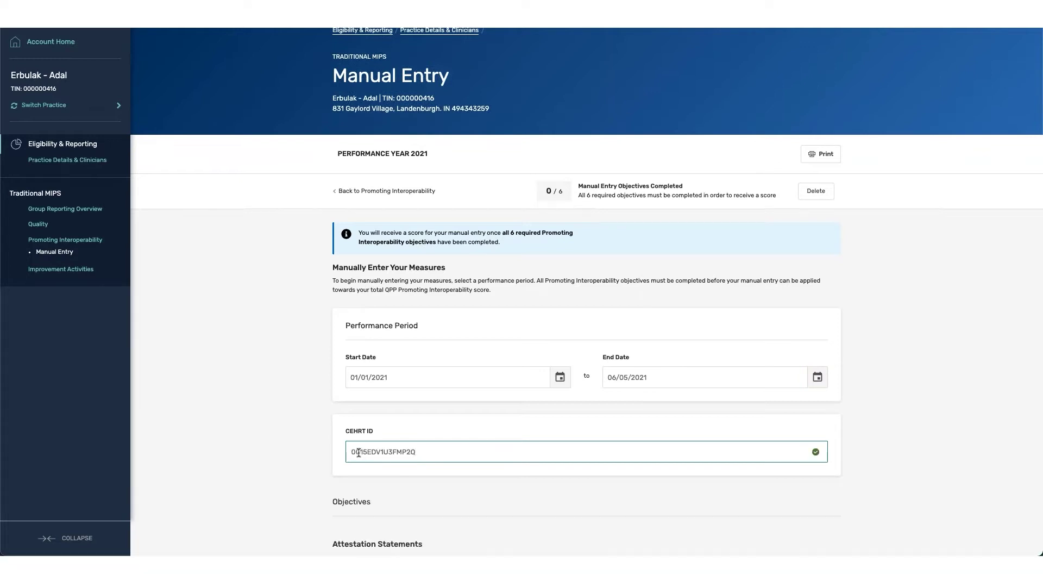
{"action": "scroll", "coordinate": [442, 499], "scroll_direction": "down", "scroll_amount": 2}
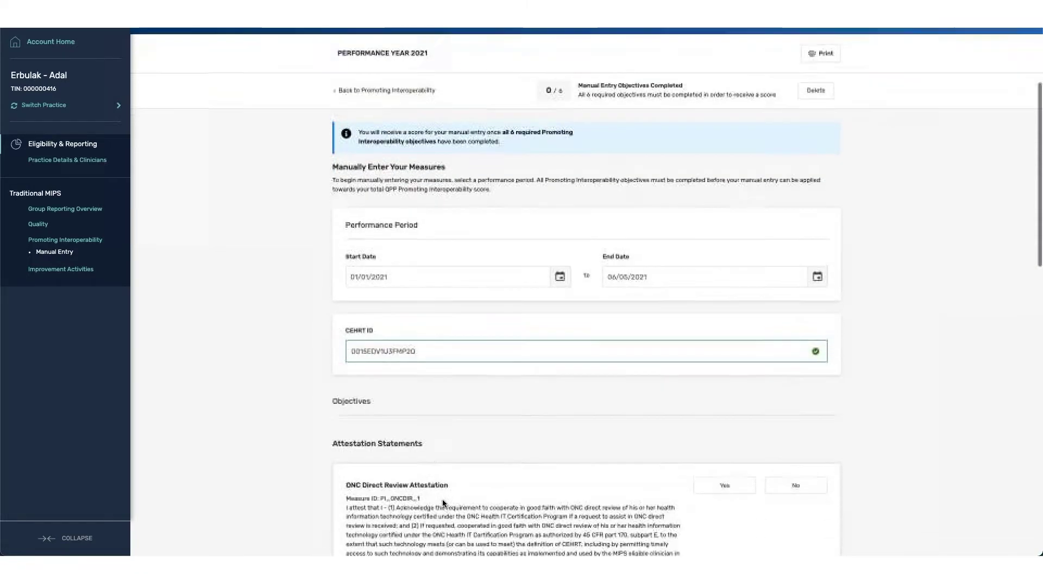
{"action": "scroll", "coordinate": [409, 433], "scroll_direction": "down", "scroll_amount": 4}
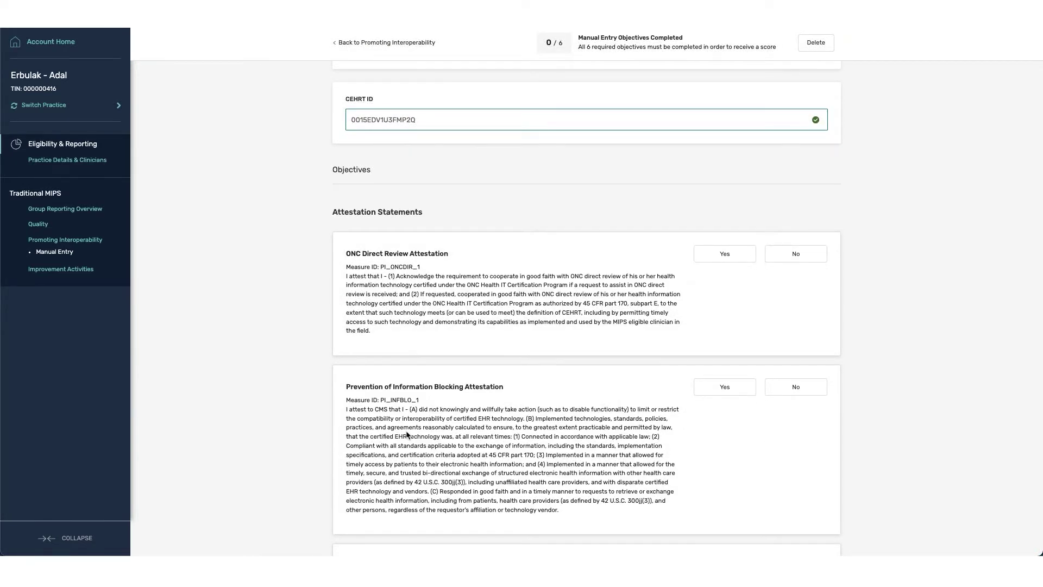
{"action": "scroll", "coordinate": [407, 435], "scroll_direction": "down", "scroll_amount": 1}
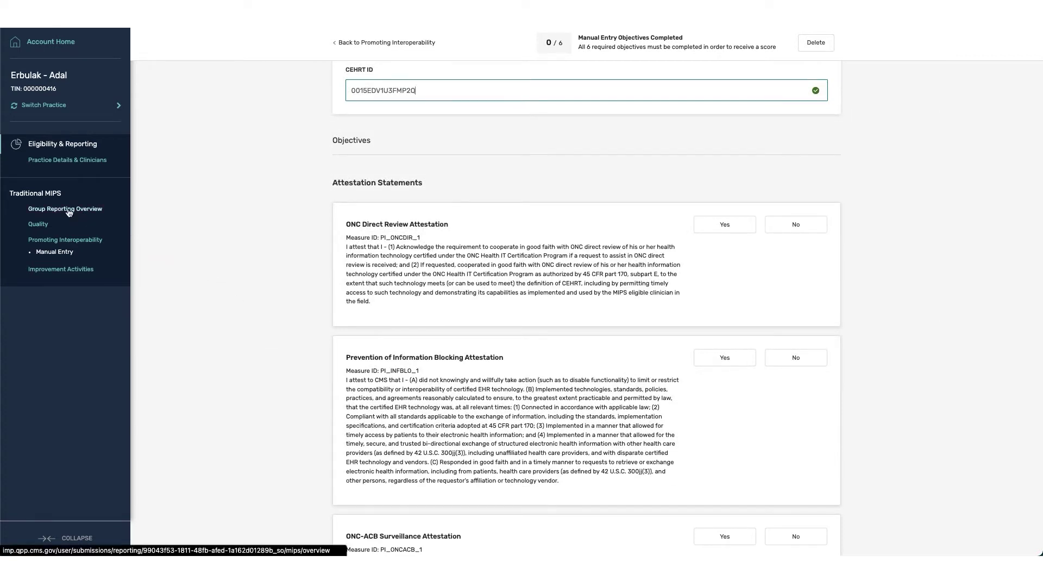
{"action": "left_click", "coordinate": [87, 210]}
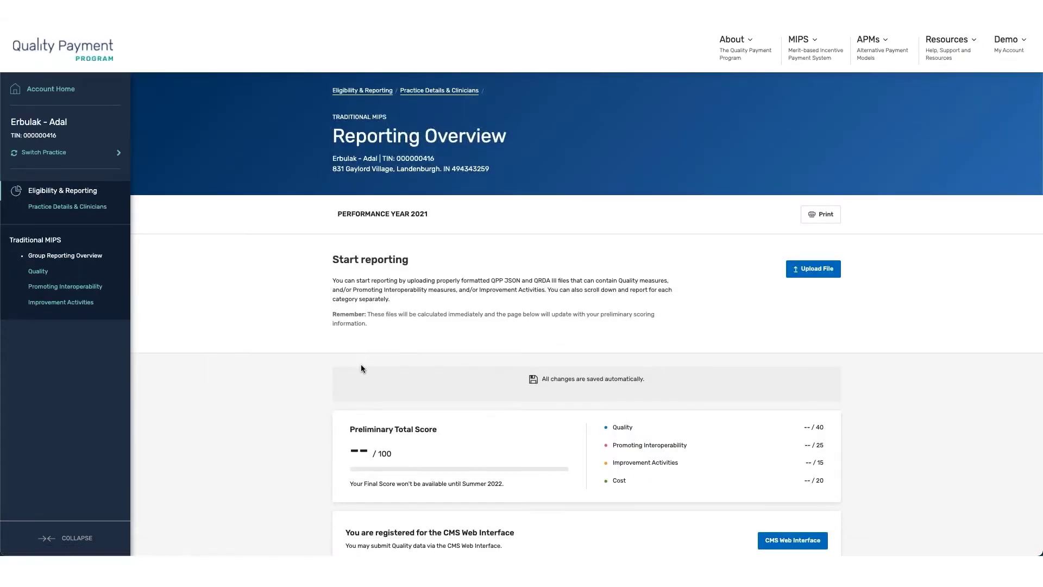
Step: Open View & Edit on the Promoting Interoperability category card
{"action": "scroll", "coordinate": [381, 366], "scroll_direction": "down", "scroll_amount": 2}
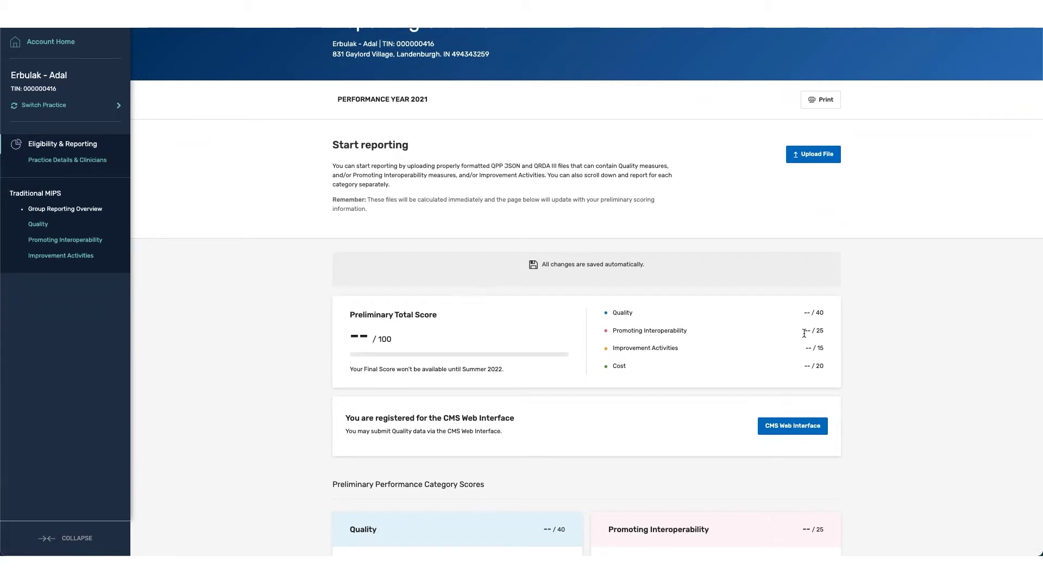
{"action": "scroll", "coordinate": [804, 333], "scroll_direction": "down", "scroll_amount": 4}
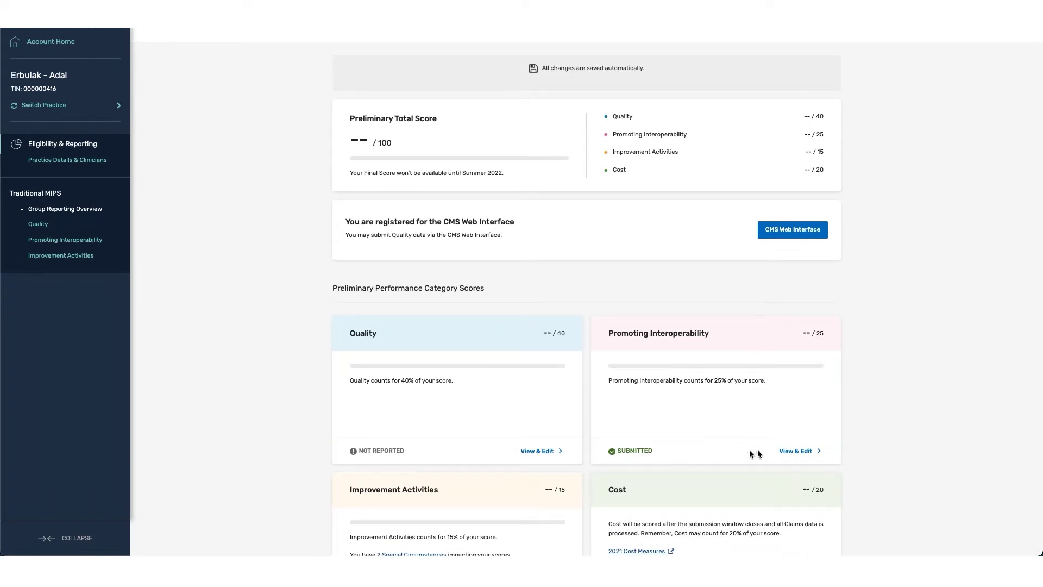
{"action": "left_click", "coordinate": [785, 452]}
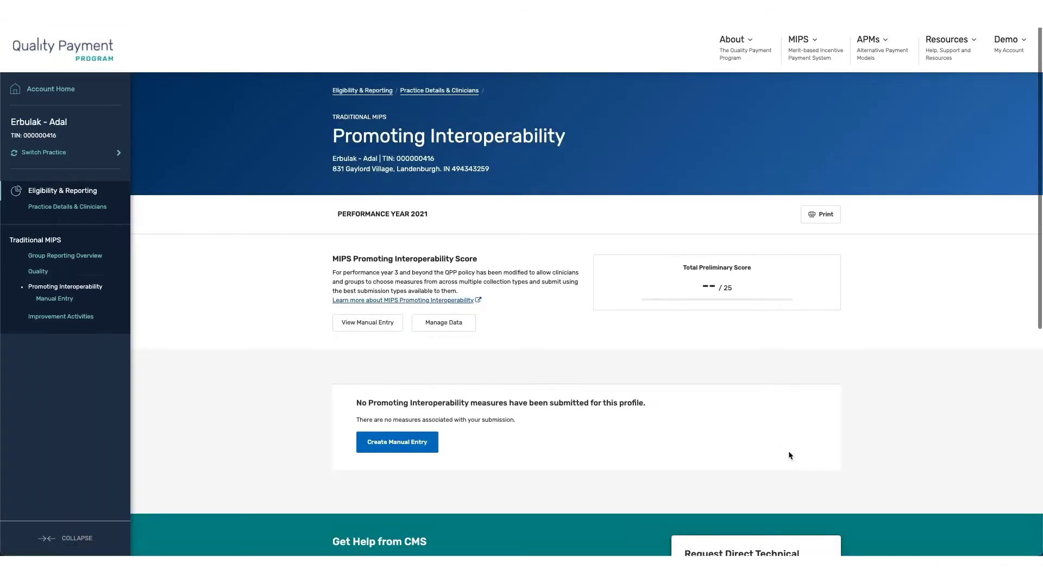
Step: Attest Yes to ONC Direct Review, Information Blocking and ONC-ACB Surveillance in the manual entry form
{"action": "left_click", "coordinate": [346, 326]}
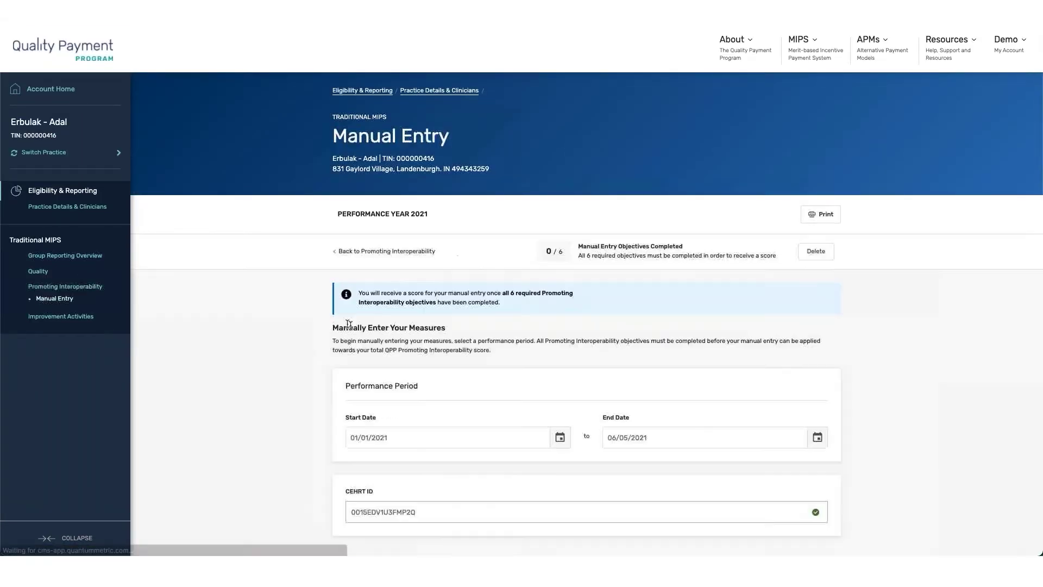
{"action": "scroll", "coordinate": [540, 461], "scroll_direction": "down", "scroll_amount": 5}
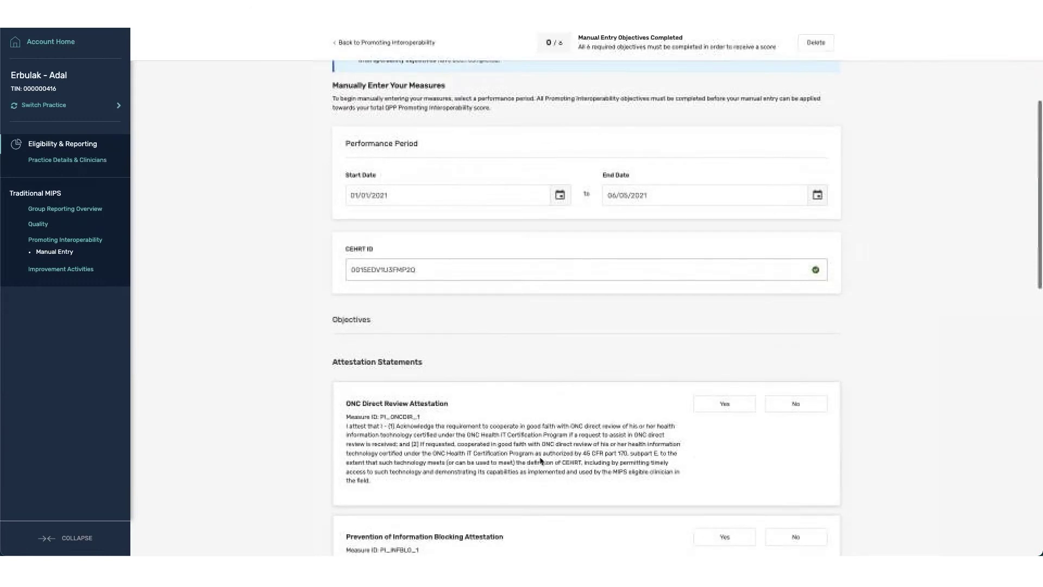
{"action": "scroll", "coordinate": [540, 461], "scroll_direction": "down", "scroll_amount": 3}
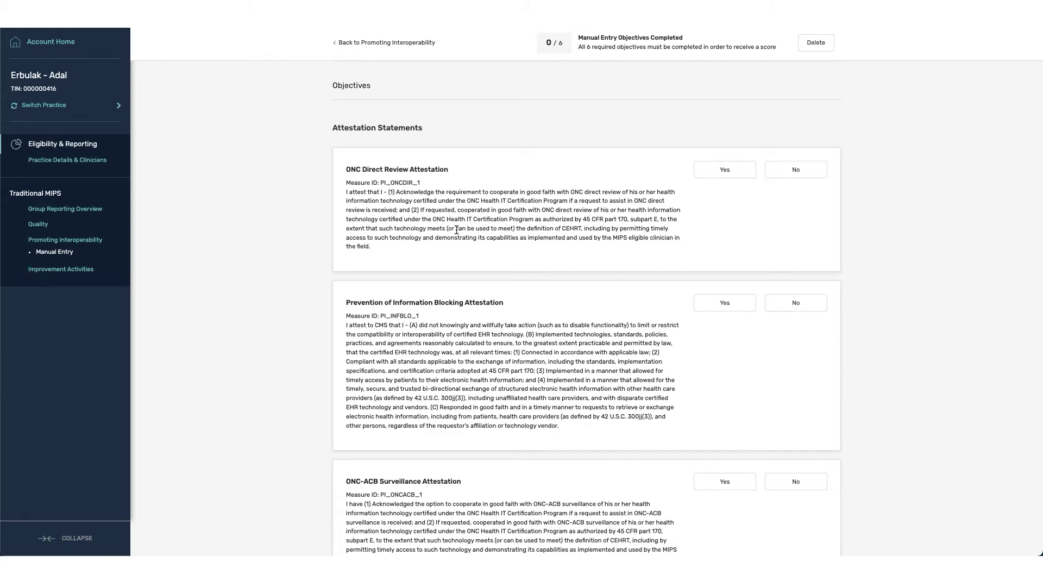
{"action": "scroll", "coordinate": [456, 228], "scroll_direction": "down", "scroll_amount": 1}
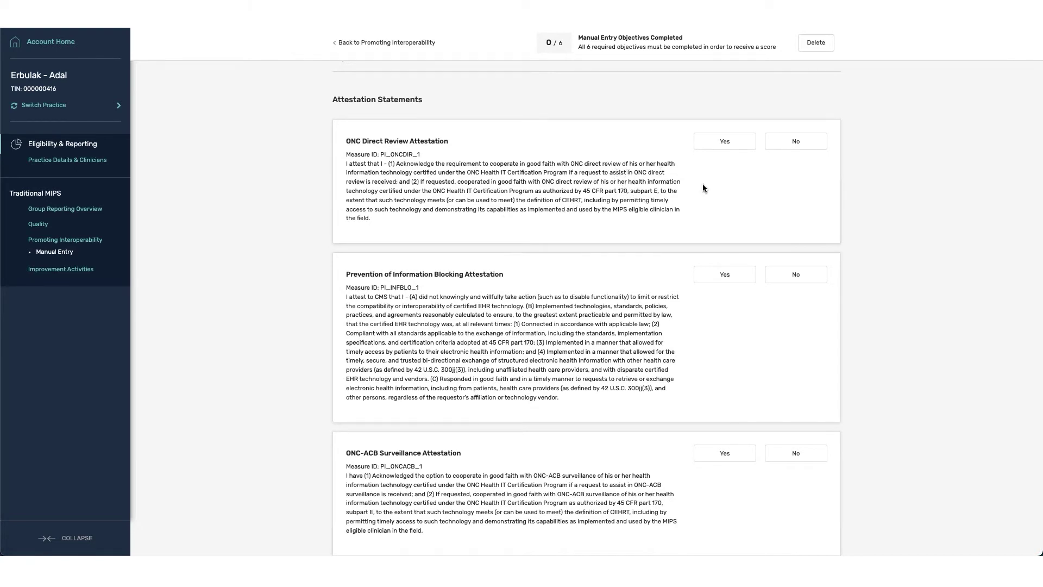
{"action": "left_click", "coordinate": [727, 142]}
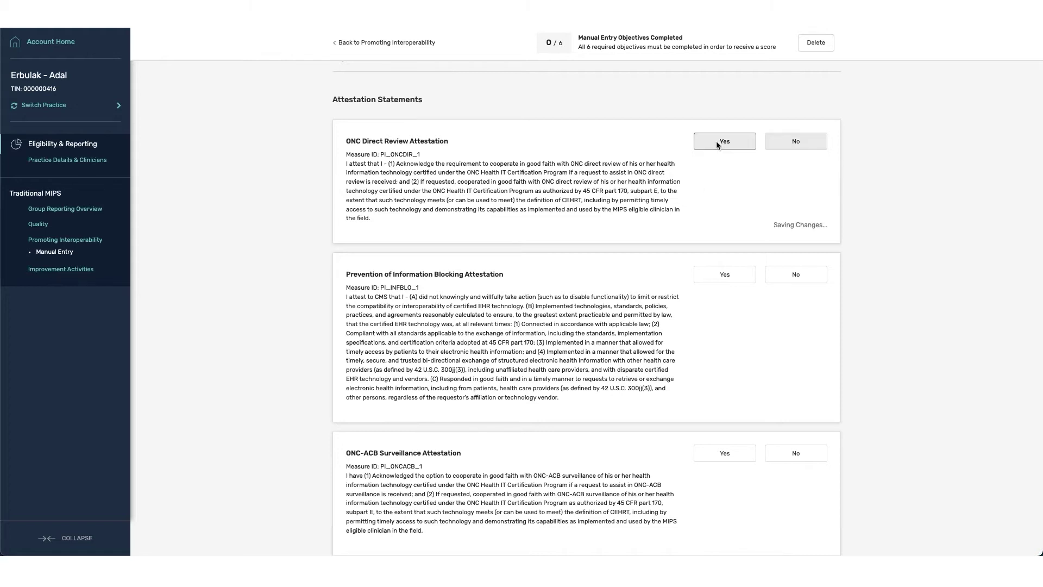
{"action": "scroll", "coordinate": [625, 210], "scroll_direction": "down", "scroll_amount": 3}
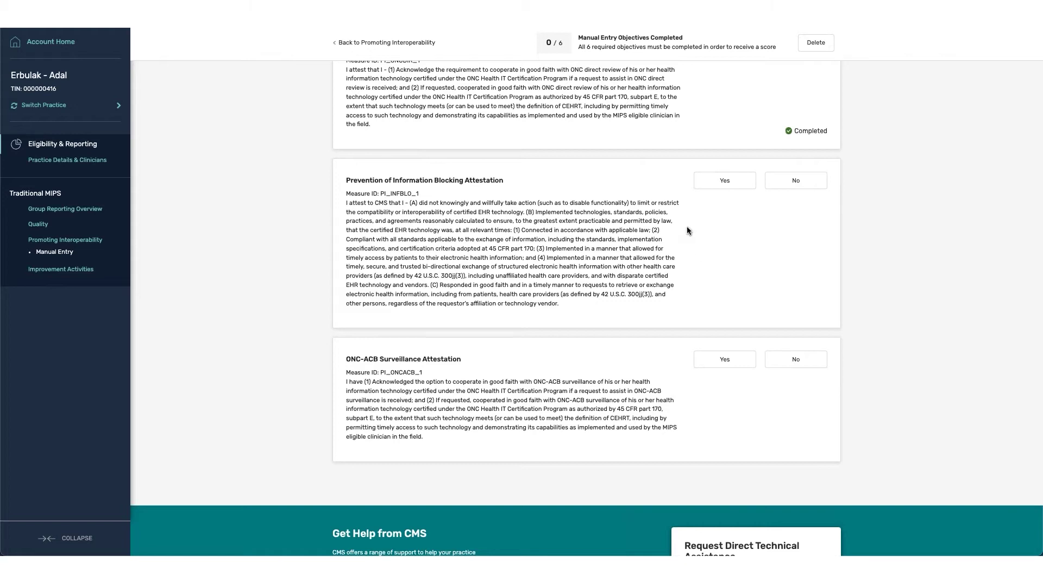
{"action": "left_click", "coordinate": [723, 185]}
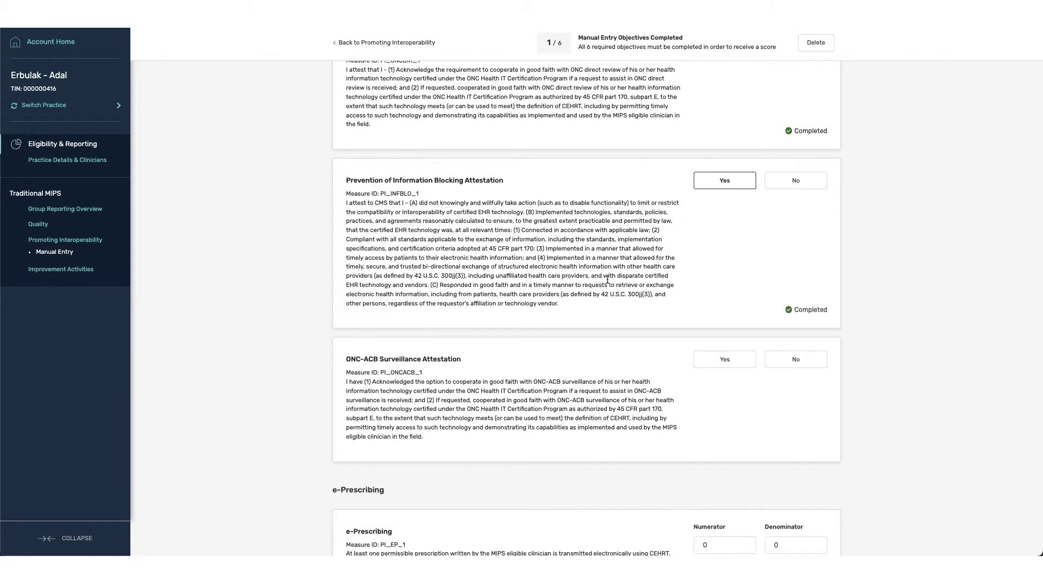
{"action": "scroll", "coordinate": [608, 279], "scroll_direction": "down", "scroll_amount": 2}
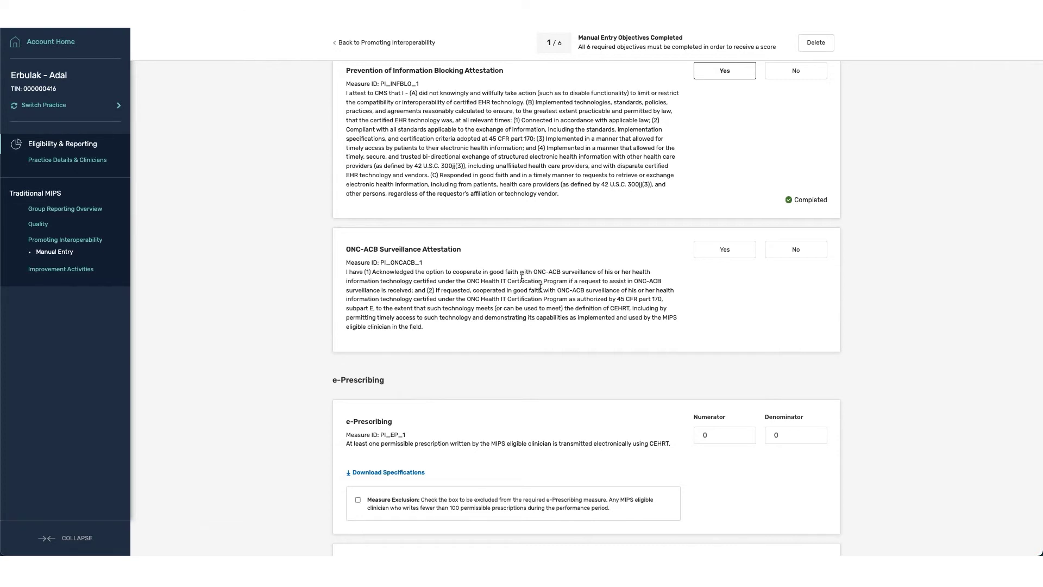
{"action": "left_click", "coordinate": [724, 253]}
Step: Scroll down to the e-Prescribing measure and select its Numerator field
{"action": "scroll", "coordinate": [510, 341], "scroll_direction": "down", "scroll_amount": 2}
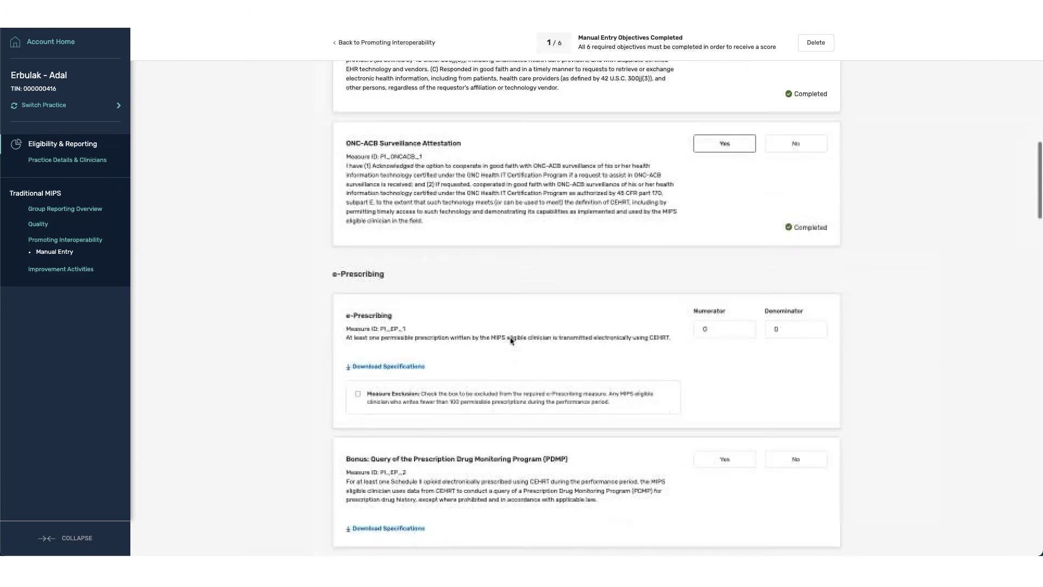
{"action": "scroll", "coordinate": [511, 340], "scroll_direction": "down", "scroll_amount": 2}
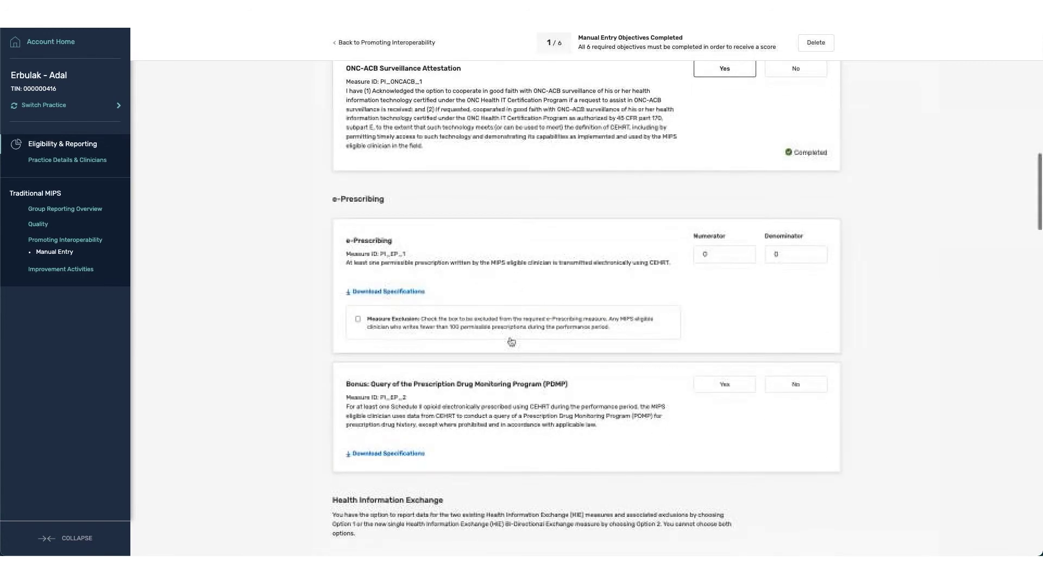
{"action": "scroll", "coordinate": [511, 341], "scroll_direction": "down", "scroll_amount": 1}
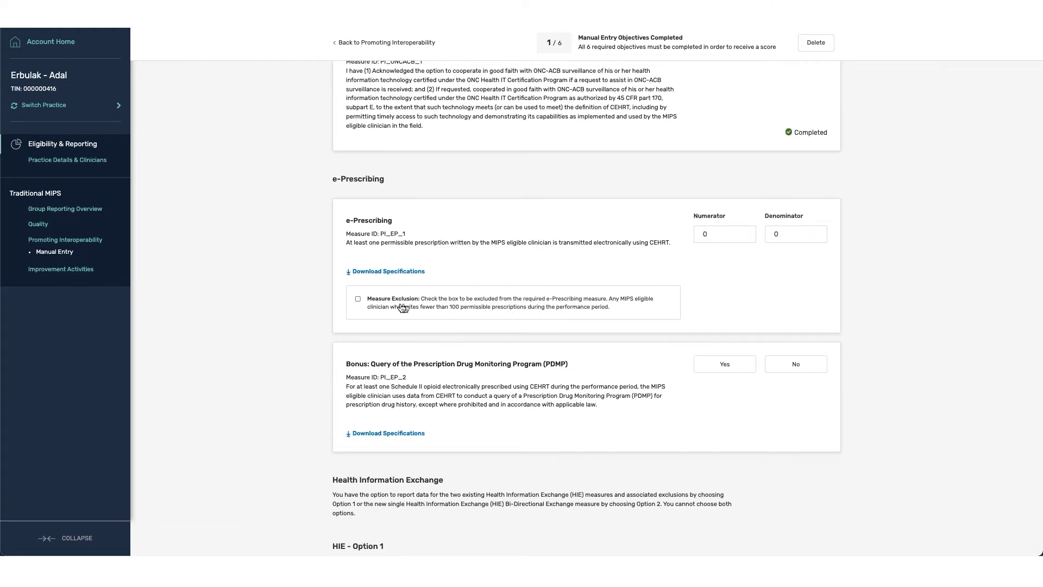
{"action": "left_click", "coordinate": [700, 234]}
Step: Enter 150 as the e-Prescribing numerator and replace the denominator with 150
{"action": "type", "text": "150"}
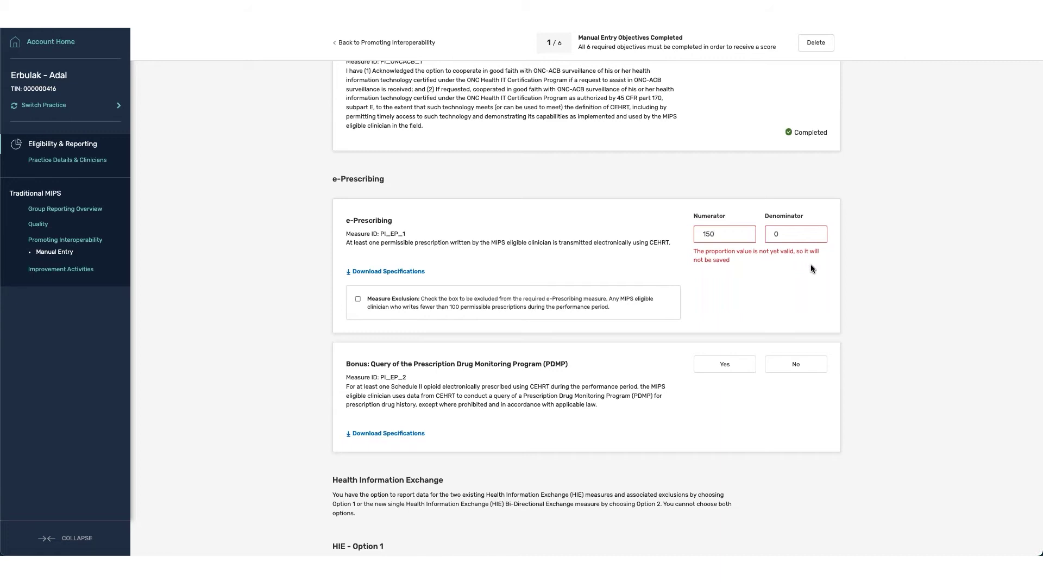
{"action": "left_click", "coordinate": [781, 235]}
{"action": "key", "text": "BackSpace"}
{"action": "type", "text": "150"}
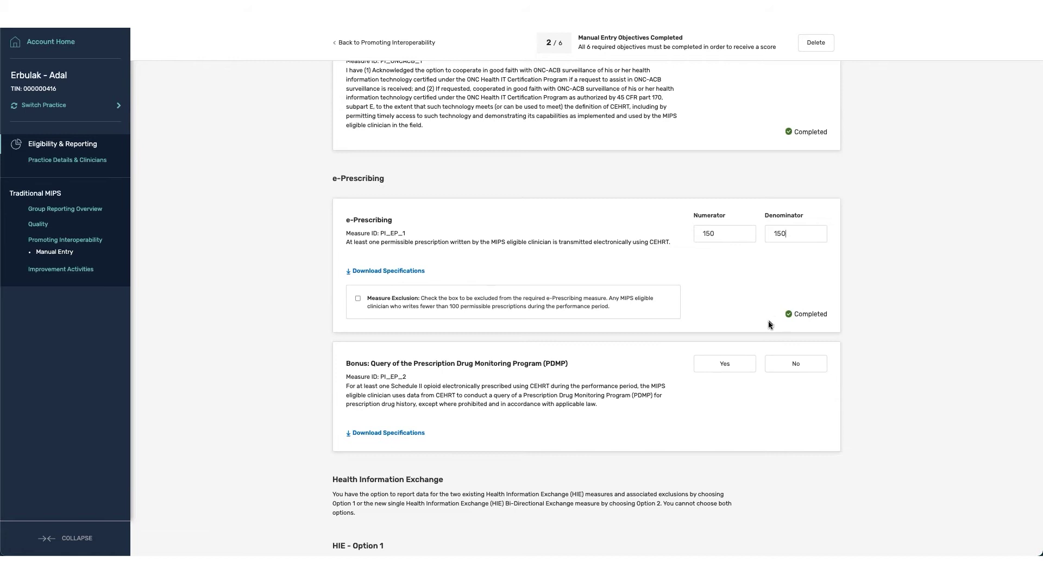
Step: Answer Yes on the Bonus: Query of the Prescription Drug Monitoring Program card
{"action": "scroll", "coordinate": [769, 325], "scroll_direction": "down", "scroll_amount": 3}
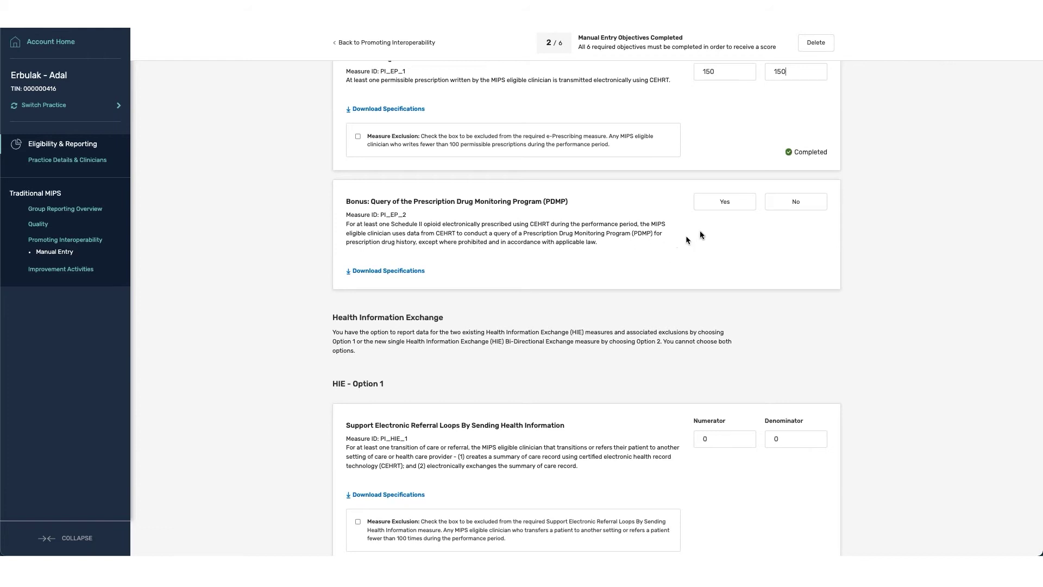
{"action": "left_click", "coordinate": [723, 205]}
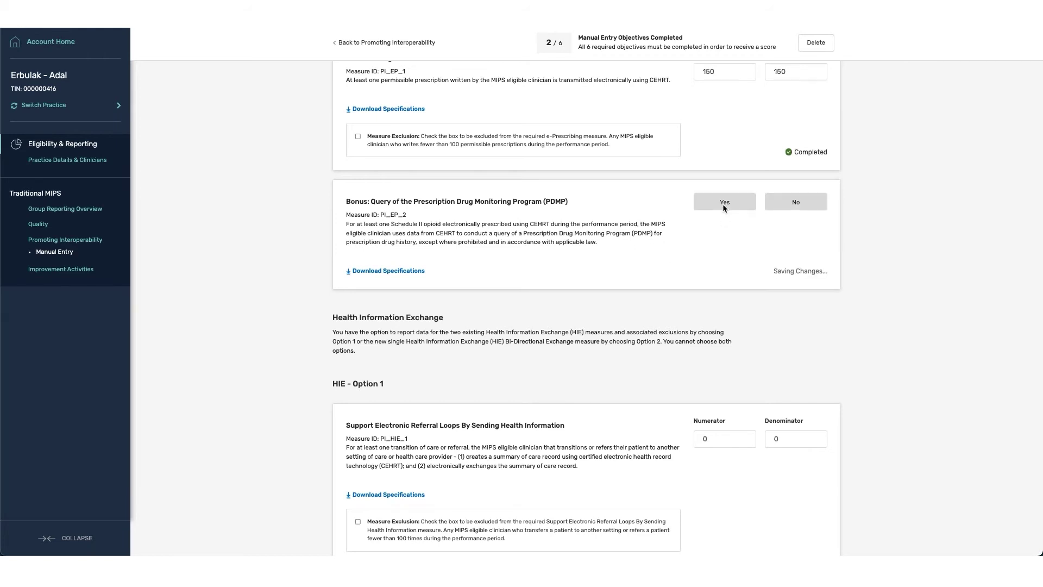
{"action": "scroll", "coordinate": [600, 288], "scroll_direction": "down", "scroll_amount": 1}
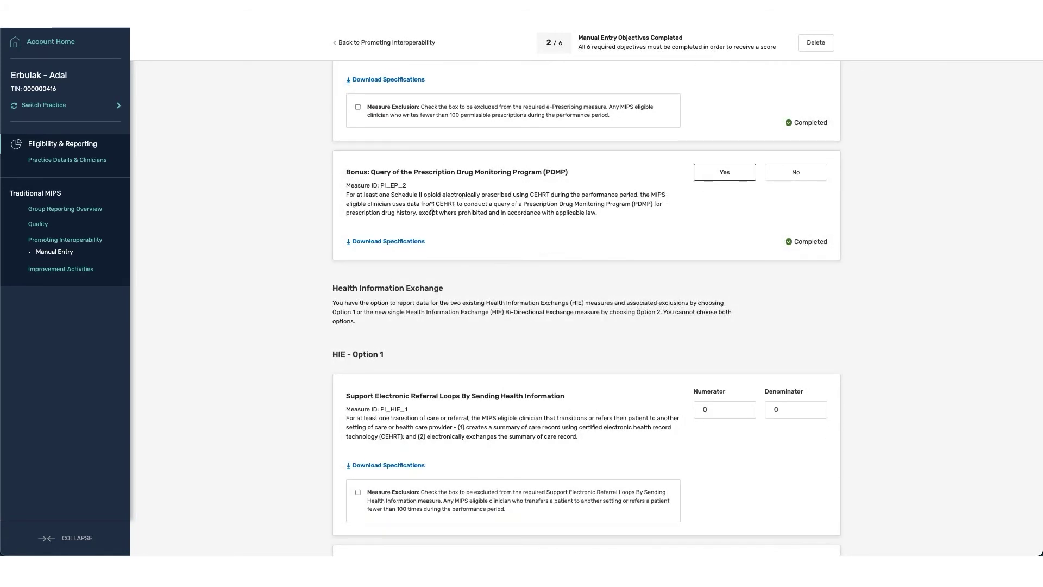
{"action": "scroll", "coordinate": [432, 207], "scroll_direction": "down", "scroll_amount": 4}
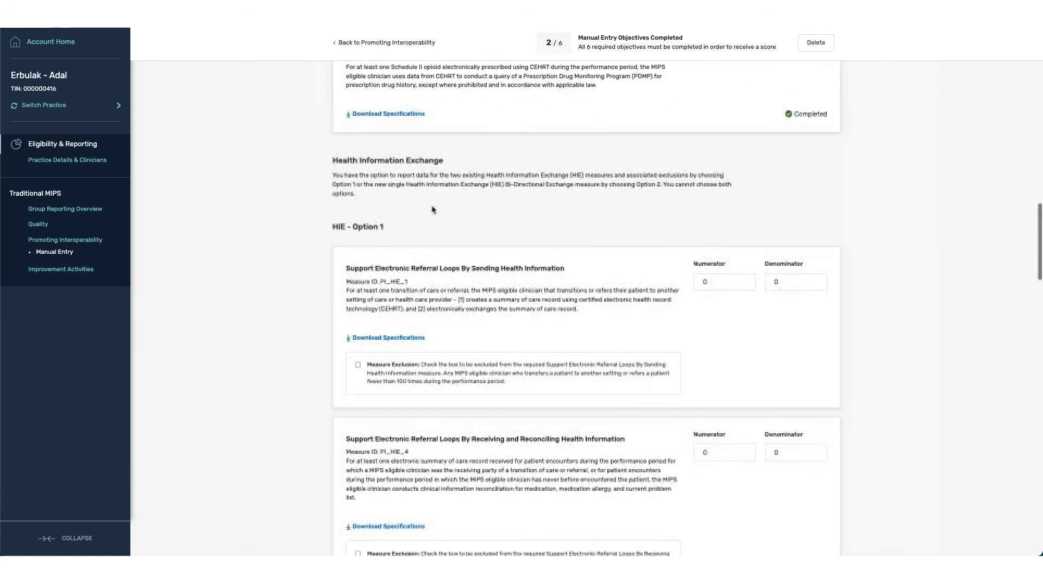
Step: Report the sending-referral-loops measure (HIE_1) as 150 out of 300
{"action": "scroll", "coordinate": [433, 210], "scroll_direction": "down", "scroll_amount": 2}
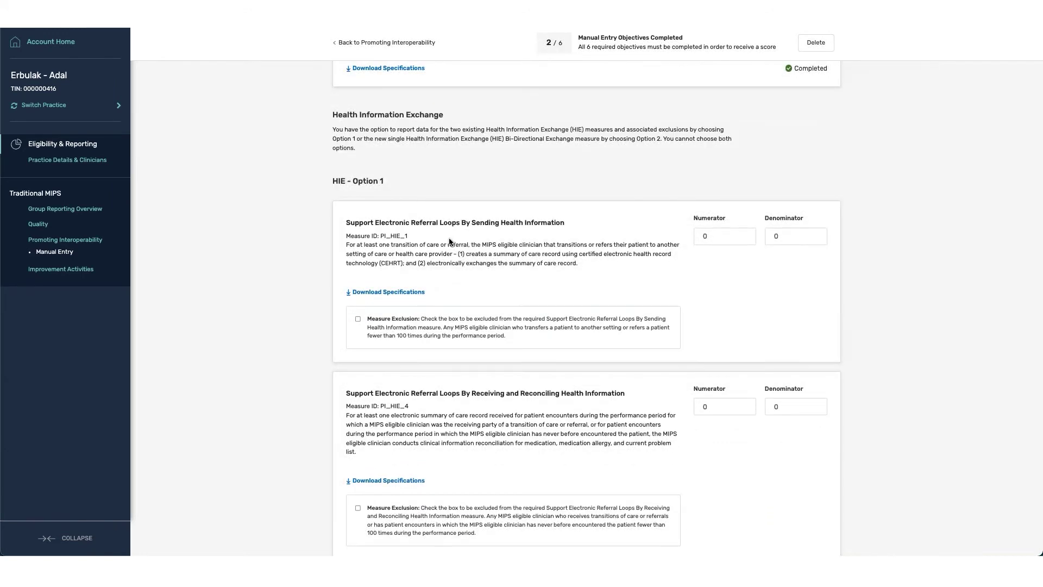
{"action": "scroll", "coordinate": [449, 241], "scroll_direction": "down", "scroll_amount": 1}
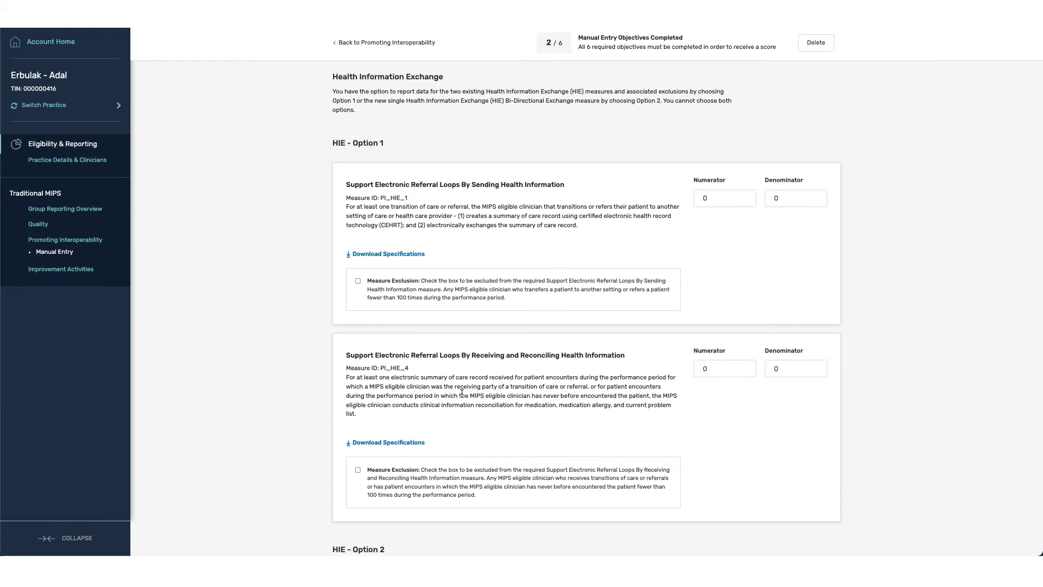
{"action": "scroll", "coordinate": [462, 393], "scroll_direction": "down", "scroll_amount": 3}
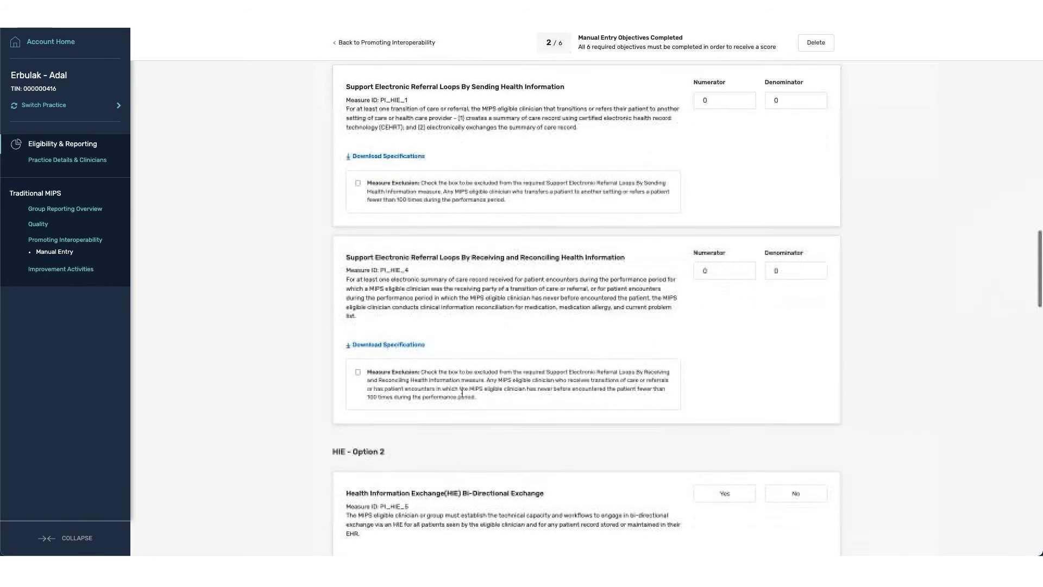
{"action": "scroll", "coordinate": [462, 397], "scroll_direction": "down", "scroll_amount": 1}
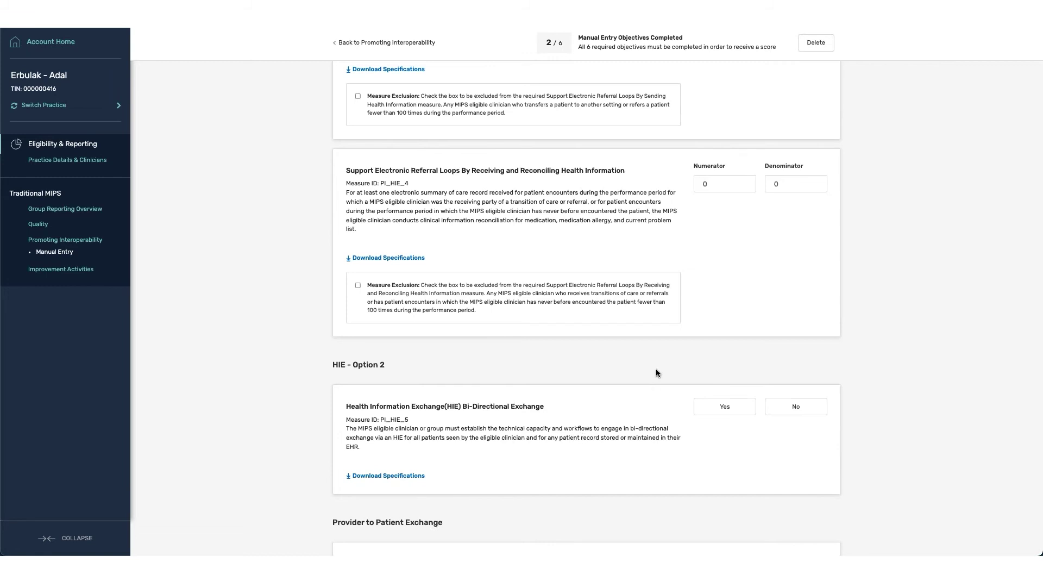
{"action": "scroll", "coordinate": [657, 369], "scroll_direction": "up", "scroll_amount": 3}
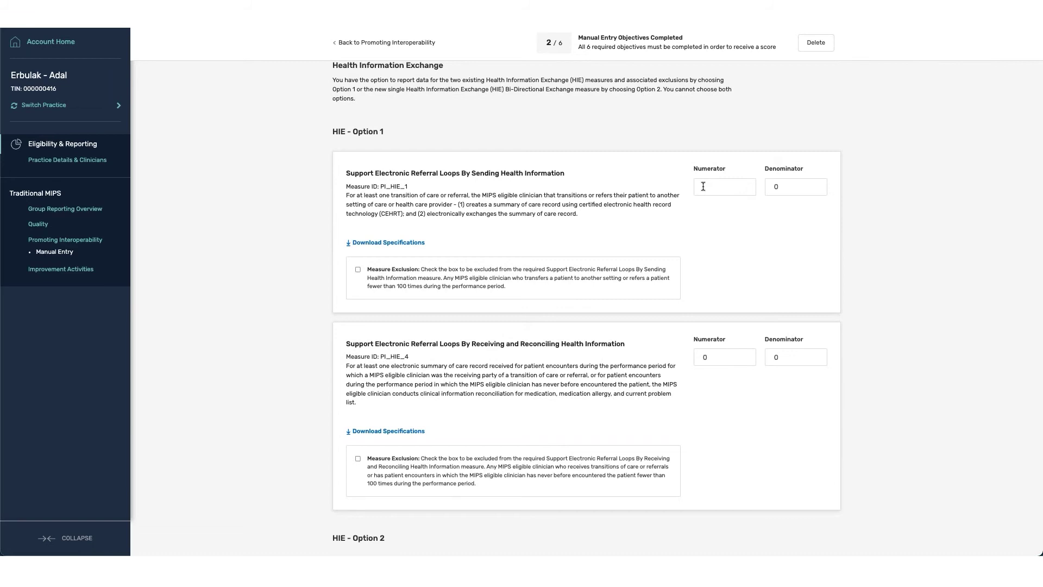
{"action": "left_click", "coordinate": [703, 186]}
{"action": "type", "text": "5"}
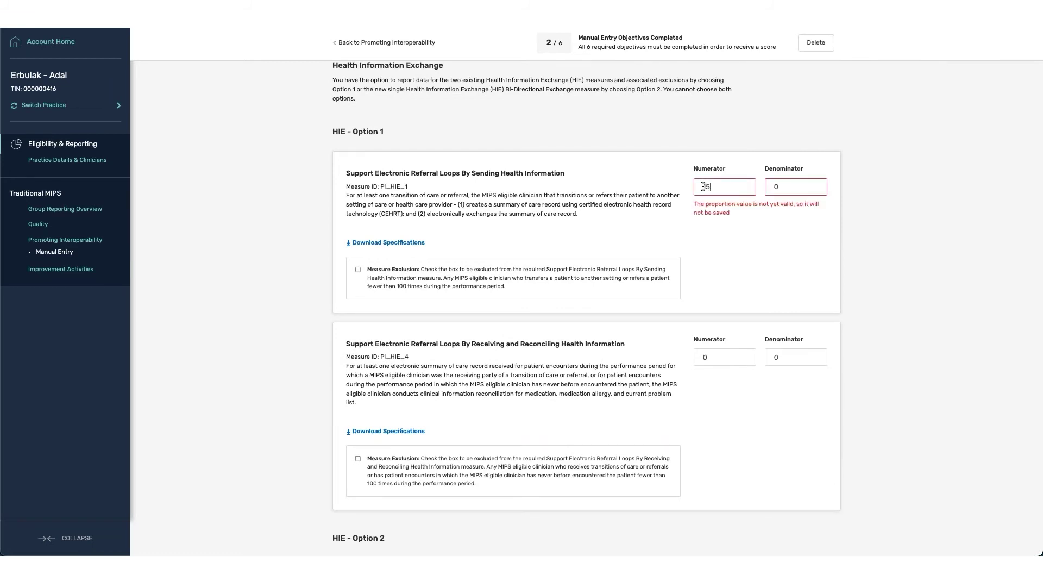
{"action": "type", "text": "0"}
{"action": "key", "text": "Tab"}
{"action": "type", "text": "300"}
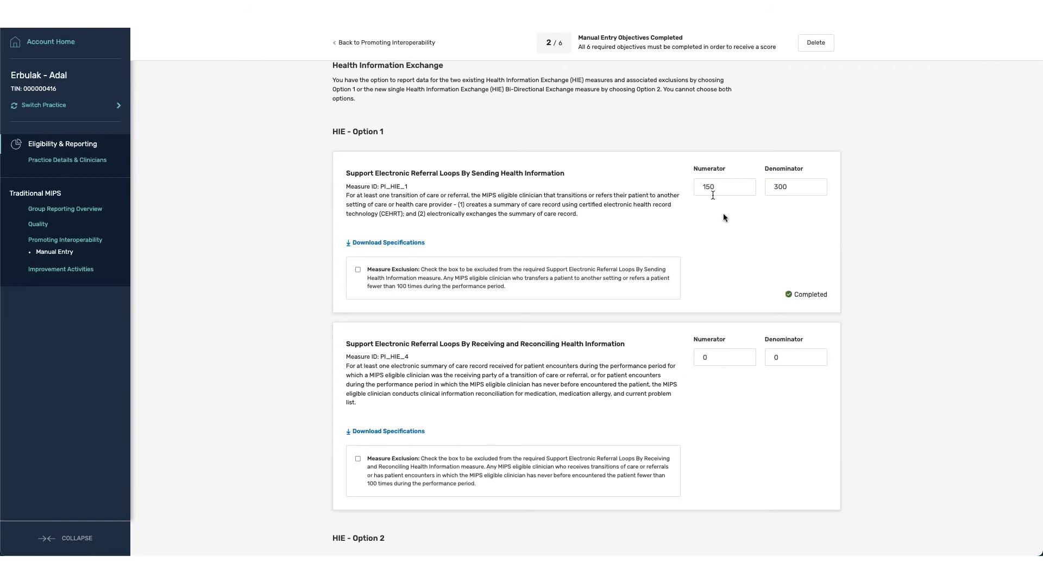
Step: Report the receiving-and-reconciling measure (HIE_4) as 200 out of 300
{"action": "scroll", "coordinate": [729, 364], "scroll_direction": "down", "scroll_amount": 1}
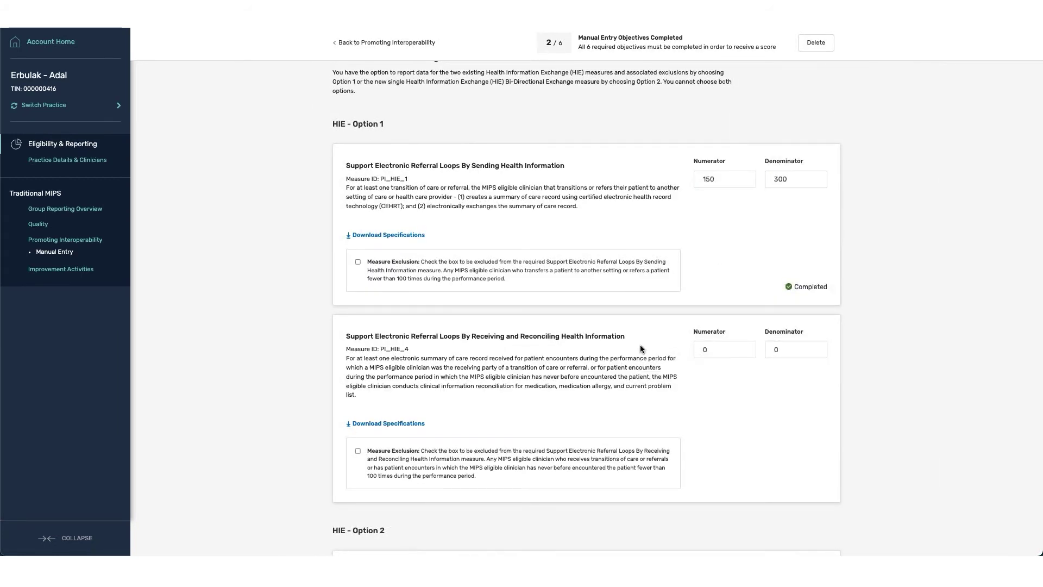
{"action": "left_click", "coordinate": [705, 349]}
{"action": "type", "text": "200"}
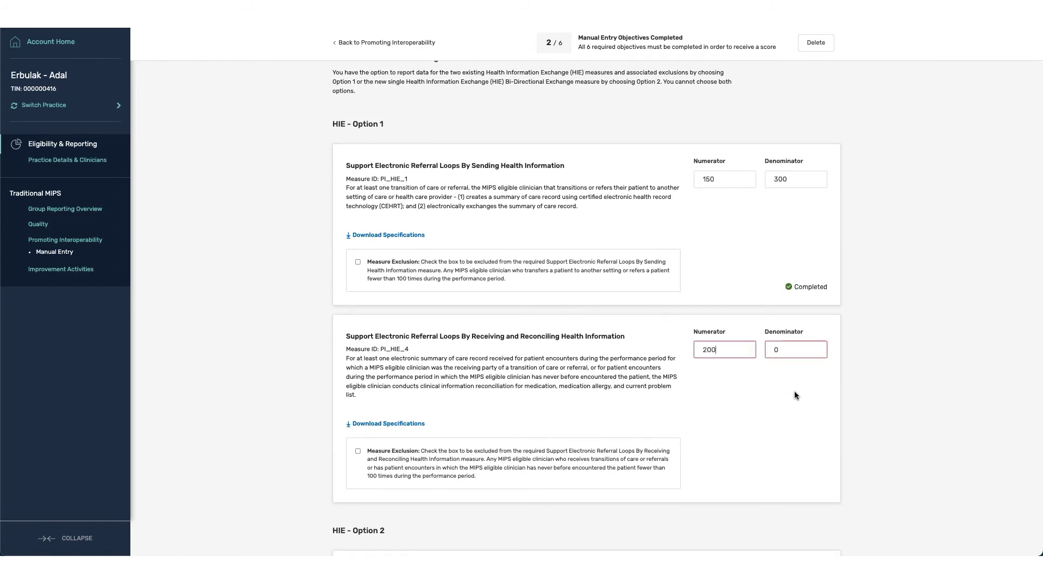
{"action": "key", "text": "Tab"}
{"action": "type", "text": "300"}
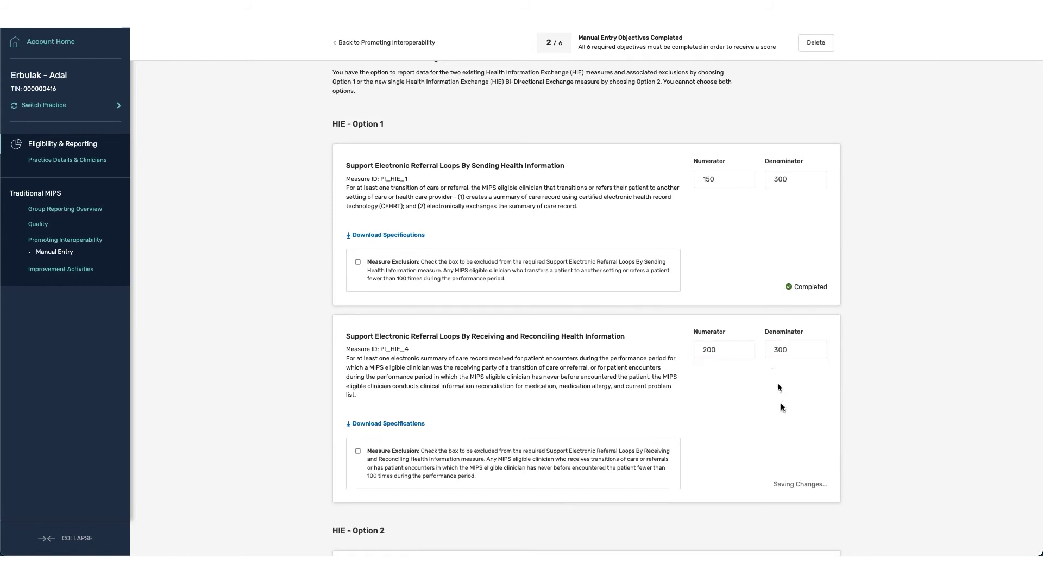
{"action": "scroll", "coordinate": [764, 459], "scroll_direction": "down", "scroll_amount": 7}
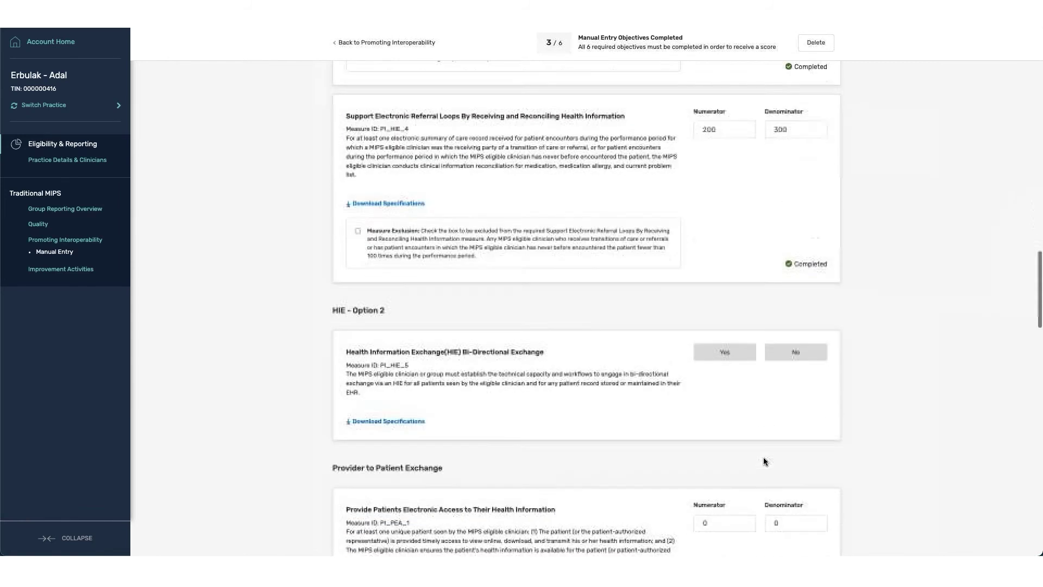
{"action": "scroll", "coordinate": [764, 462], "scroll_direction": "down", "scroll_amount": 2}
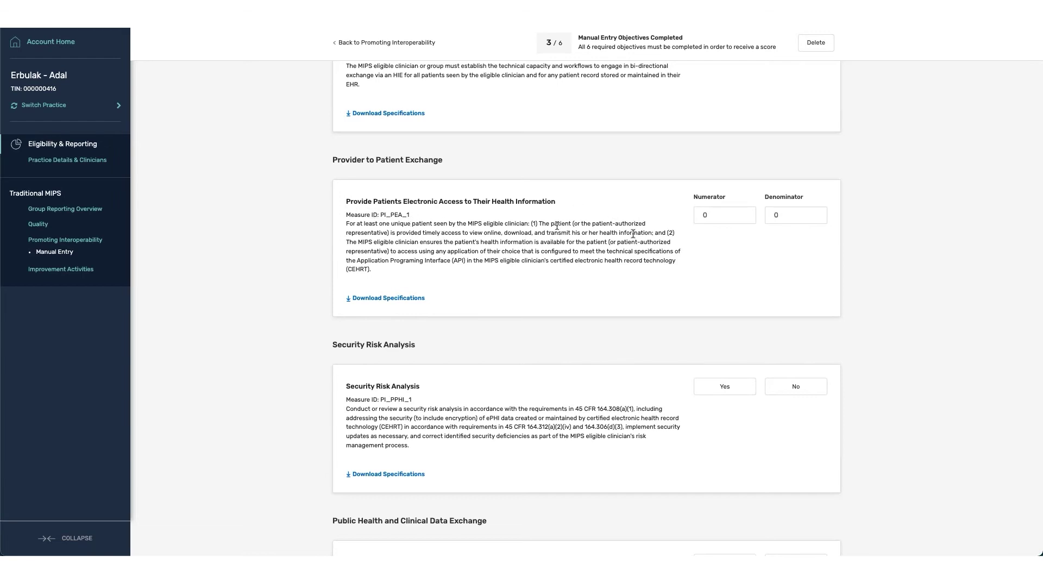
Step: Enter 200 as numerator and 300 as denominator for the patient electronic access measure (PEA_1)
{"action": "left_click", "coordinate": [719, 213]}
{"action": "type", "text": "200"}
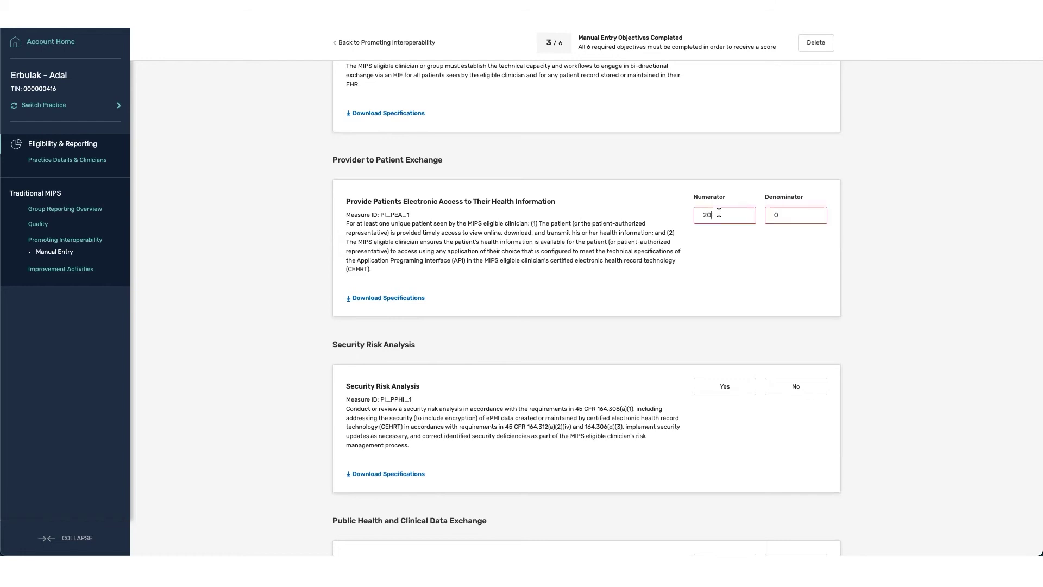
{"action": "key", "text": "Tab"}
{"action": "type", "text": "300"}
{"action": "key", "text": "Tab"}
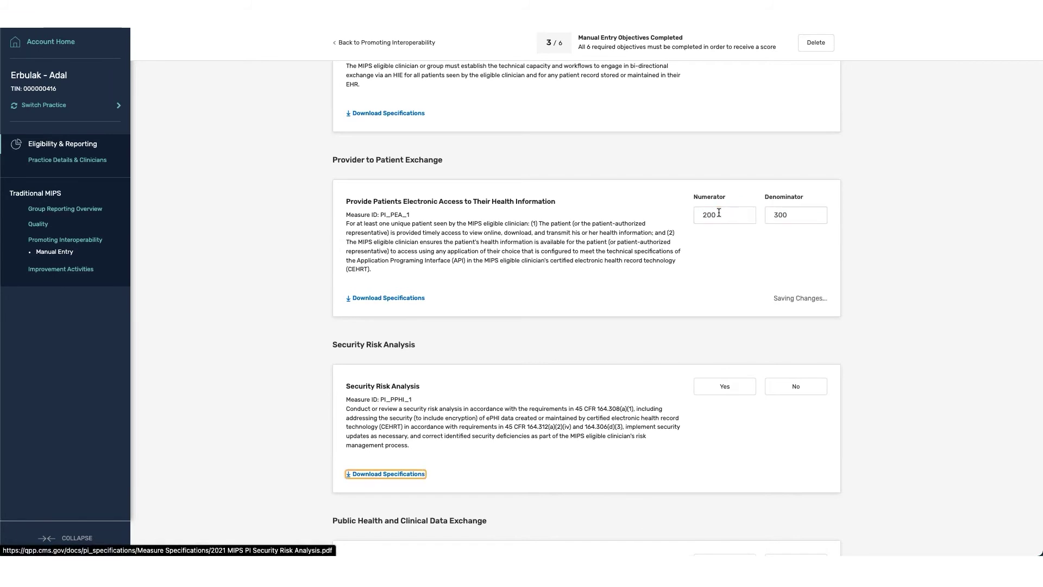
Step: Answer Yes to the Security Risk Analysis measure
{"action": "scroll", "coordinate": [647, 429], "scroll_direction": "down", "scroll_amount": 3}
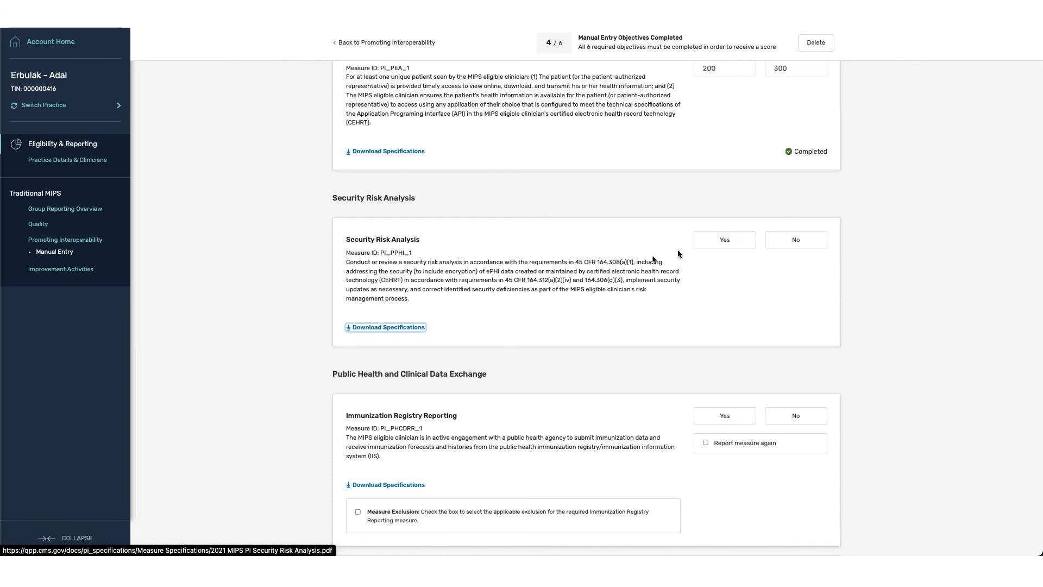
{"action": "left_click", "coordinate": [717, 248]}
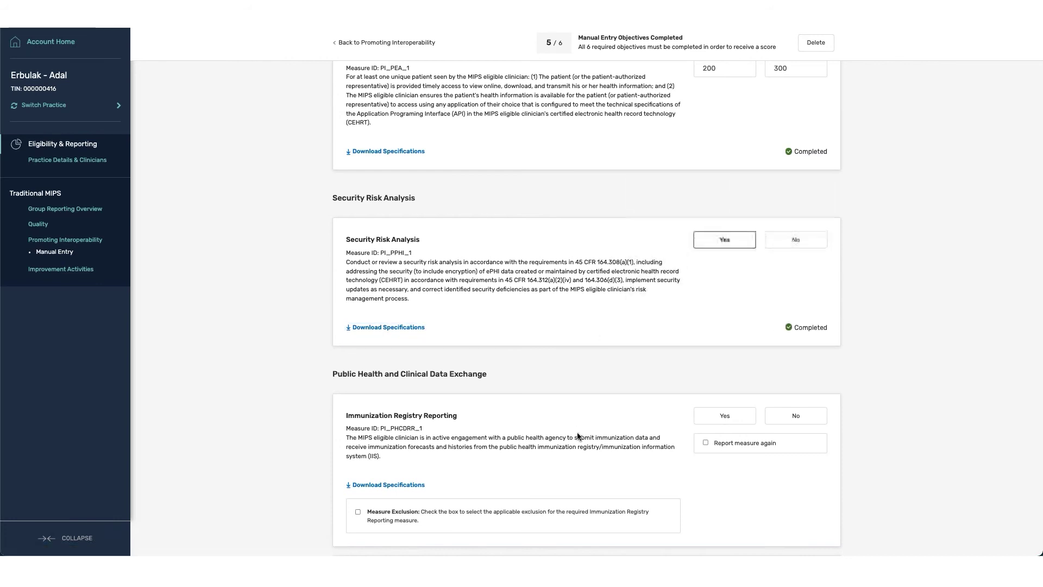
{"action": "scroll", "coordinate": [579, 436], "scroll_direction": "down", "scroll_amount": 2}
{"action": "scroll", "coordinate": [579, 436], "scroll_direction": "down", "scroll_amount": 2}
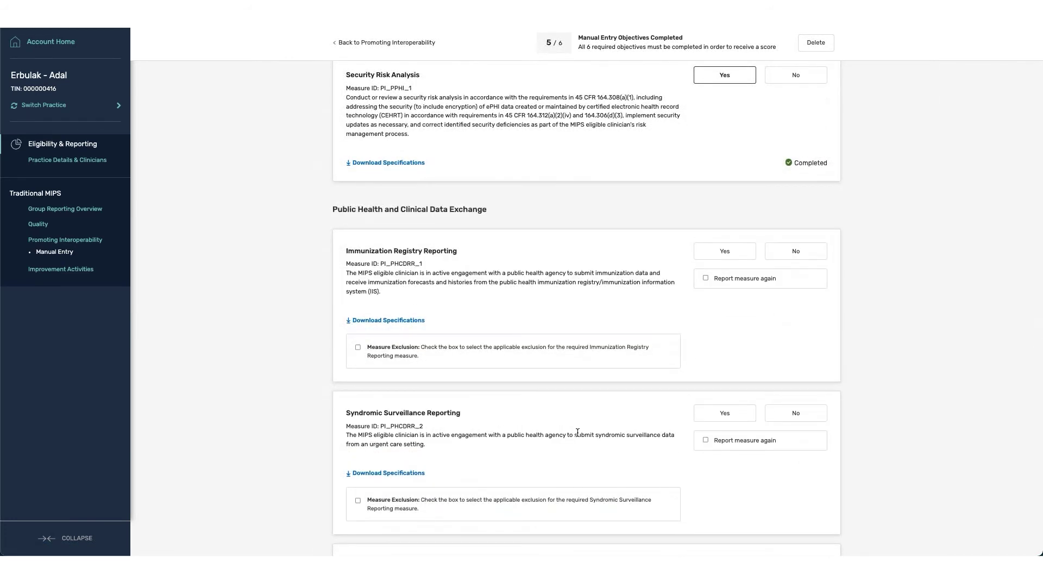
{"action": "scroll", "coordinate": [578, 432], "scroll_direction": "down", "scroll_amount": 1}
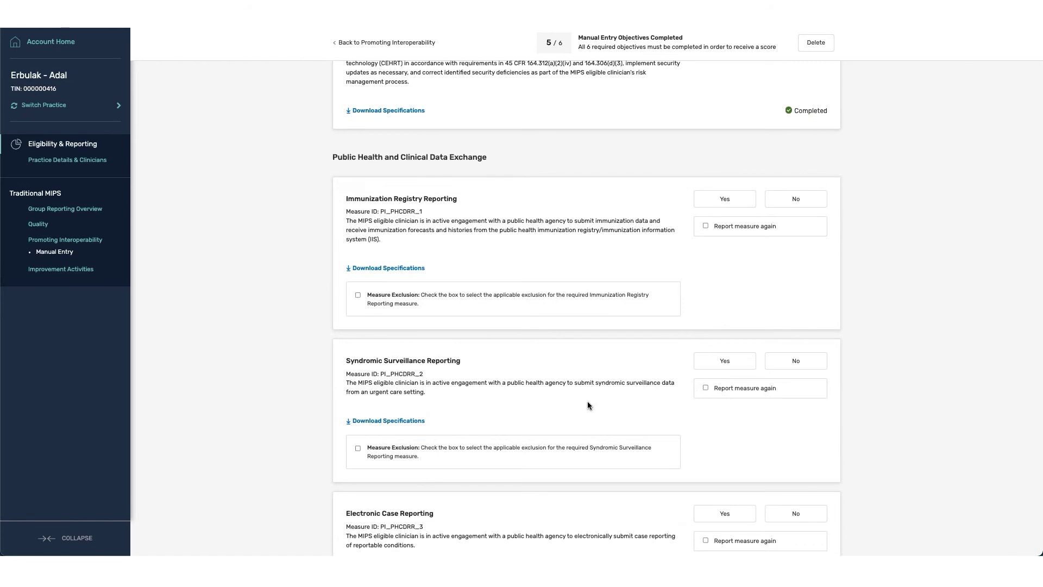
{"action": "scroll", "coordinate": [588, 403], "scroll_direction": "down", "scroll_amount": 1}
{"action": "scroll", "coordinate": [588, 405], "scroll_direction": "down", "scroll_amount": 2}
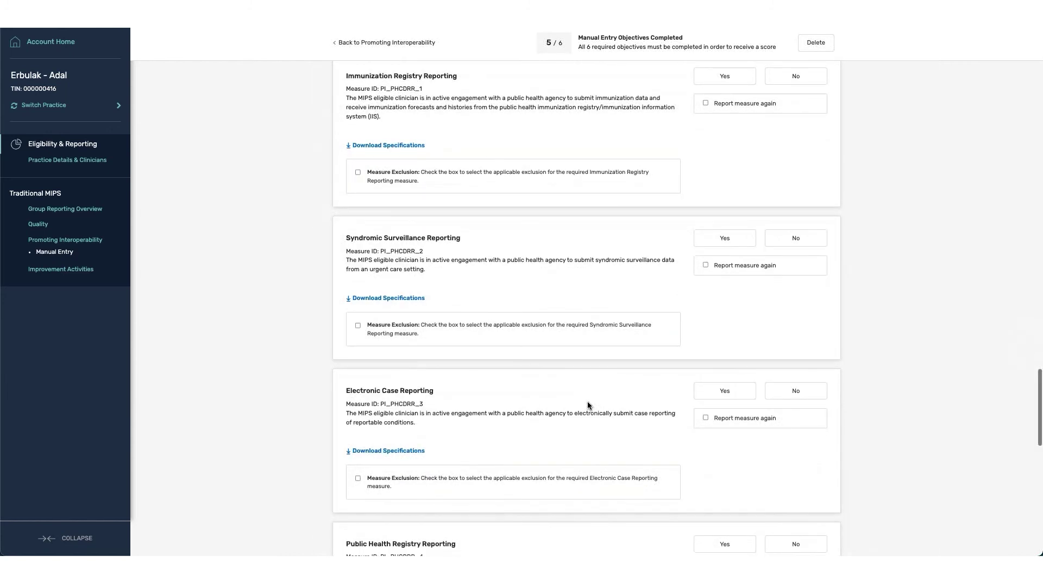
{"action": "scroll", "coordinate": [588, 405], "scroll_direction": "down", "scroll_amount": 1}
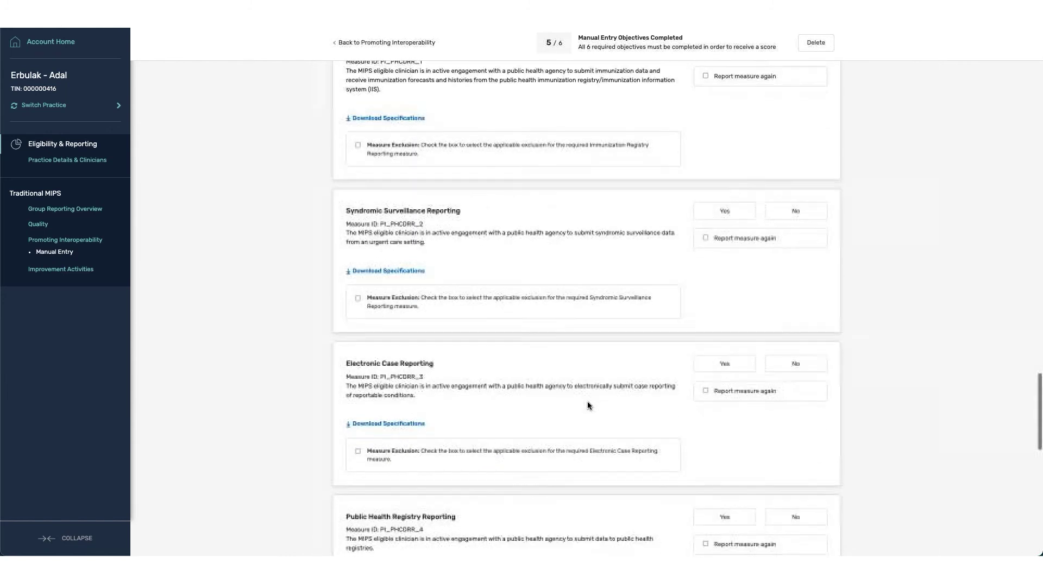
{"action": "scroll", "coordinate": [588, 403], "scroll_direction": "down", "scroll_amount": 2}
{"action": "scroll", "coordinate": [588, 402], "scroll_direction": "up", "scroll_amount": 2}
{"action": "scroll", "coordinate": [589, 406], "scroll_direction": "up", "scroll_amount": 4}
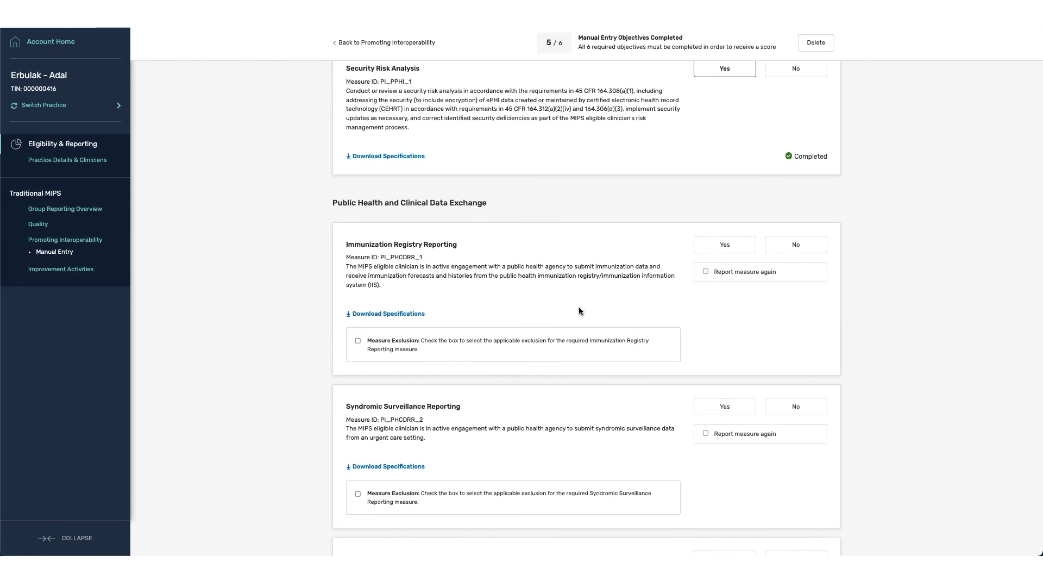
Step: Mark Immunization Registry Reporting Yes, report it again, and answer Yes to Multiple Registry Engagement
{"action": "left_click", "coordinate": [707, 249]}
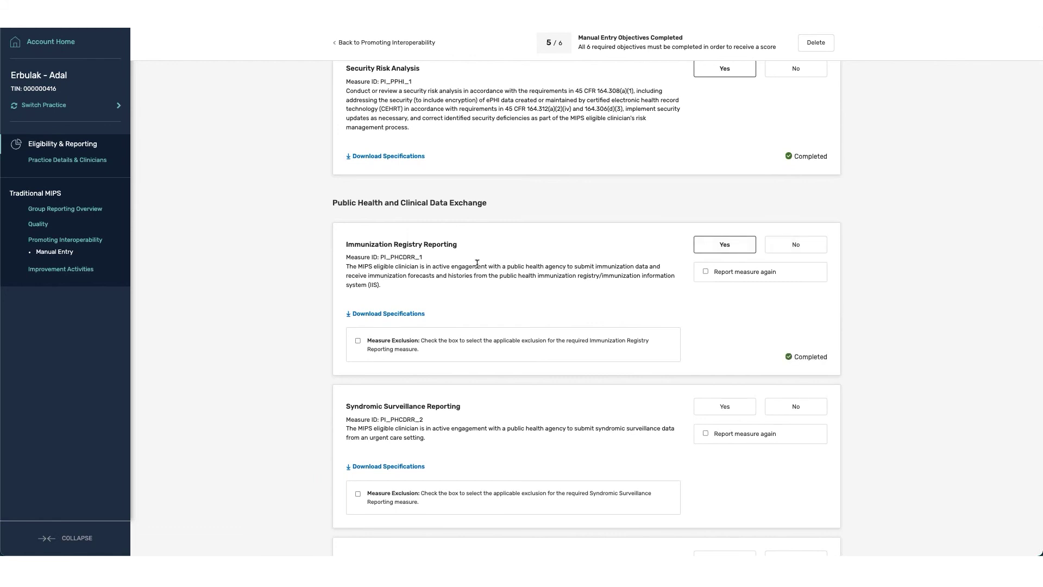
{"action": "left_click", "coordinate": [707, 273]}
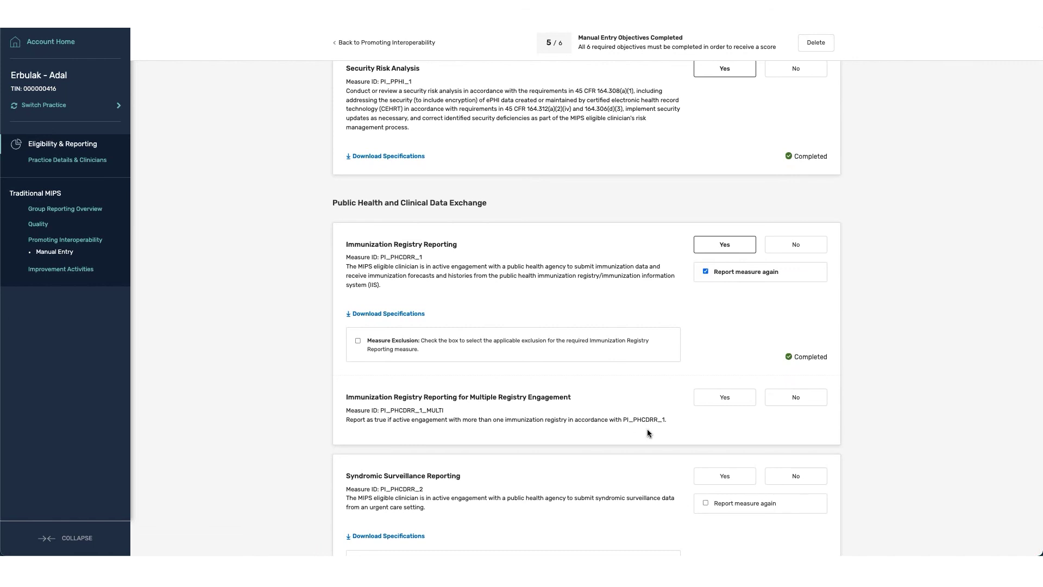
{"action": "left_click", "coordinate": [724, 400]}
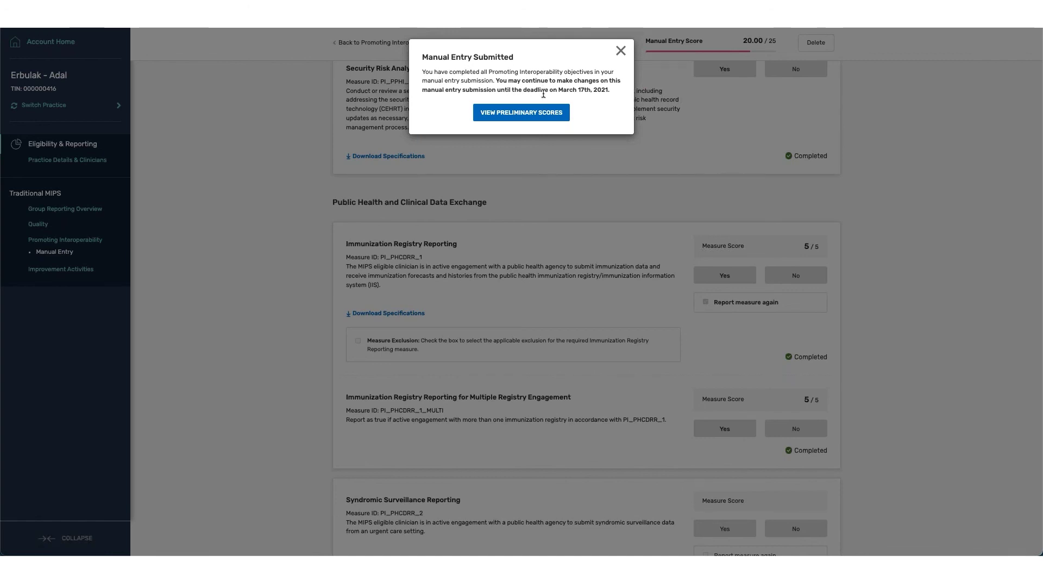
Step: Go to the Group Reporting Overview to see the score cards: 20.00/100 preliminary total, Promoting Interoperability Submitted
{"action": "left_click", "coordinate": [506, 117]}
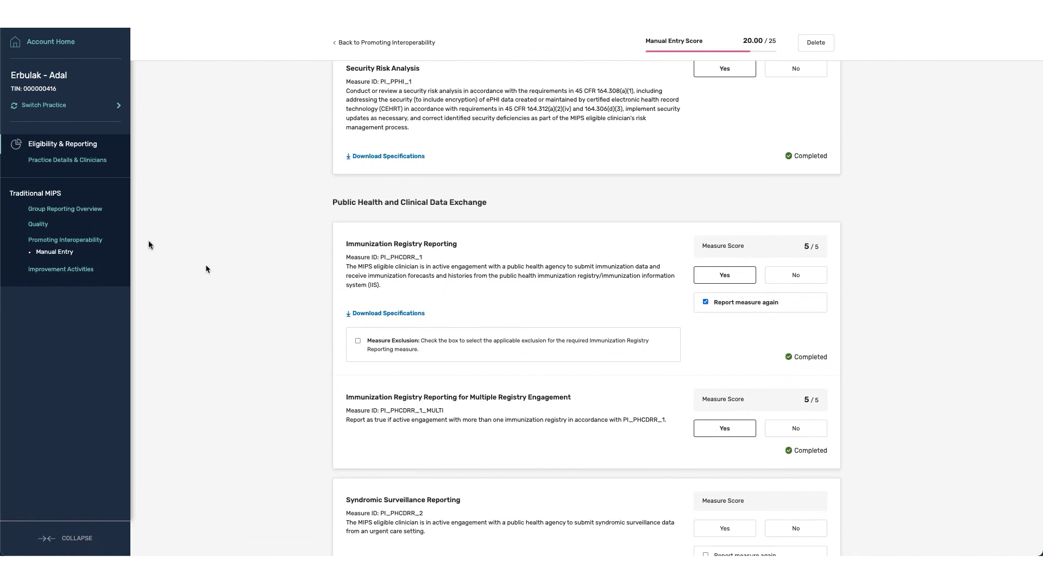
{"action": "left_click", "coordinate": [71, 212]}
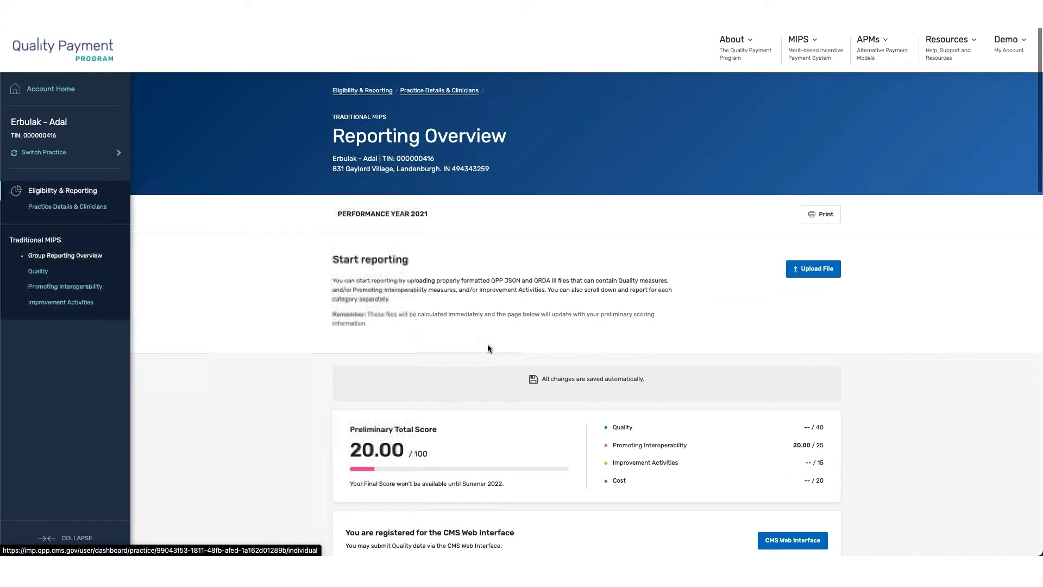
{"action": "scroll", "coordinate": [488, 344], "scroll_direction": "down", "scroll_amount": 3}
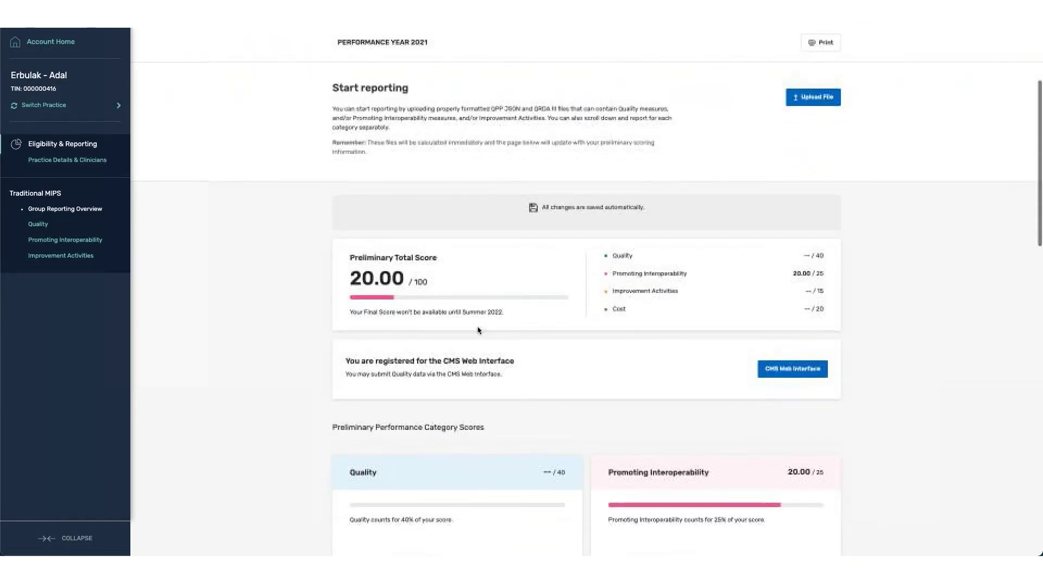
{"action": "scroll", "coordinate": [648, 429], "scroll_direction": "down", "scroll_amount": 1}
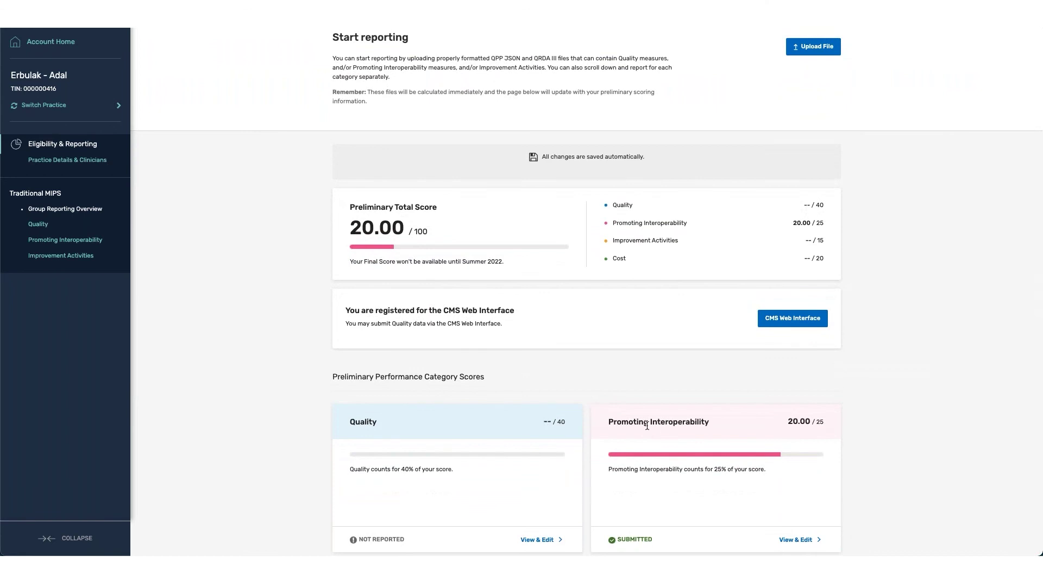
{"action": "scroll", "coordinate": [647, 425], "scroll_direction": "down", "scroll_amount": 4}
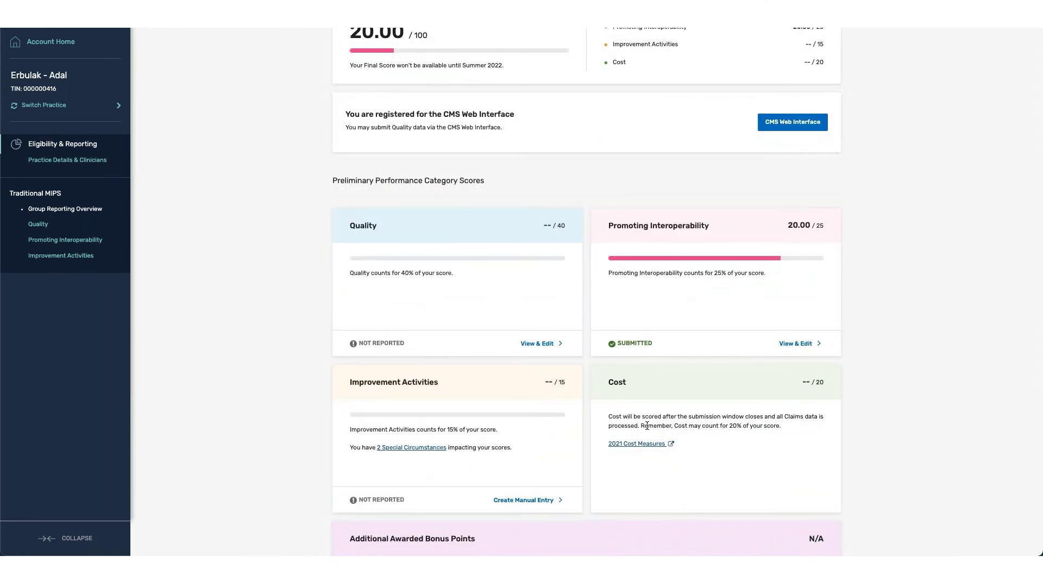